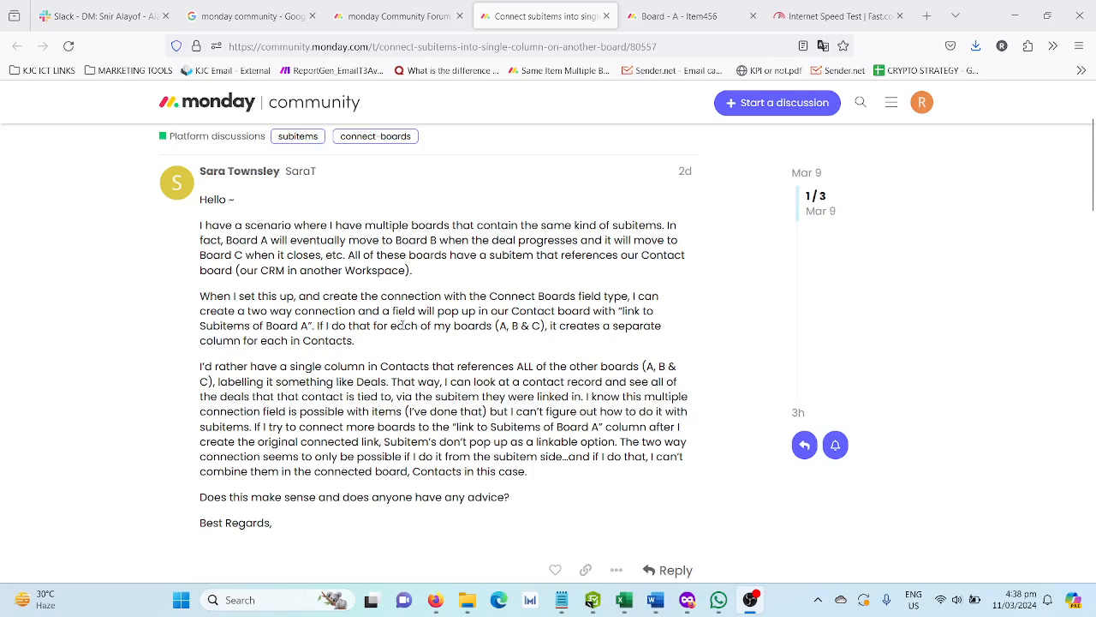
# - Read the community post about connecting subitems from several boards into a single column on another board
pyautogui.scroll(2, 400, 330)
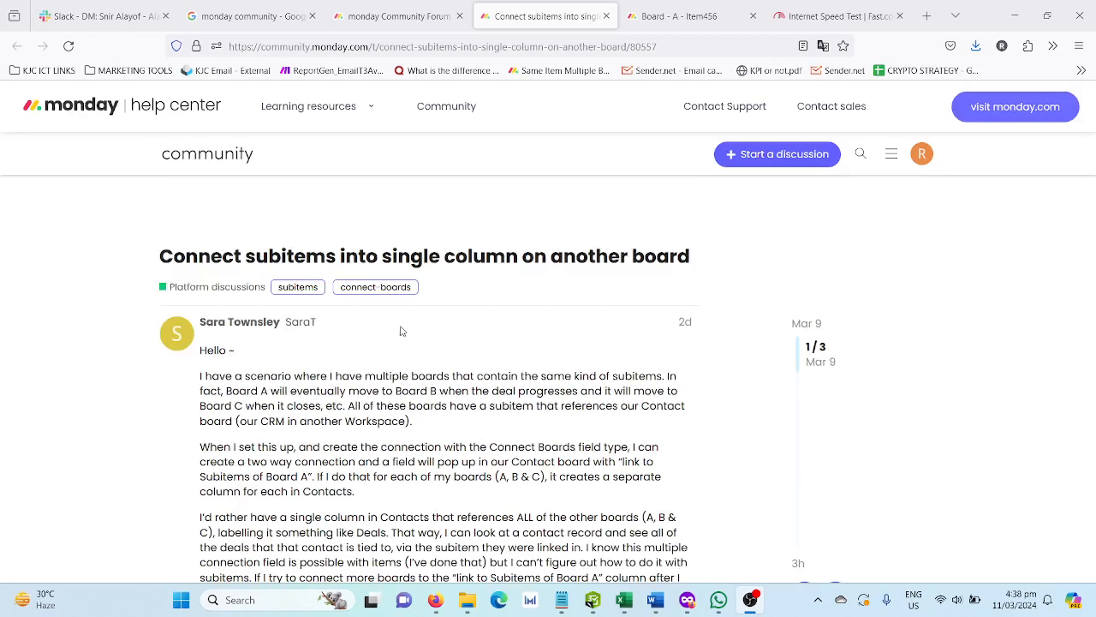
pyautogui.scroll(-4, 401, 330)
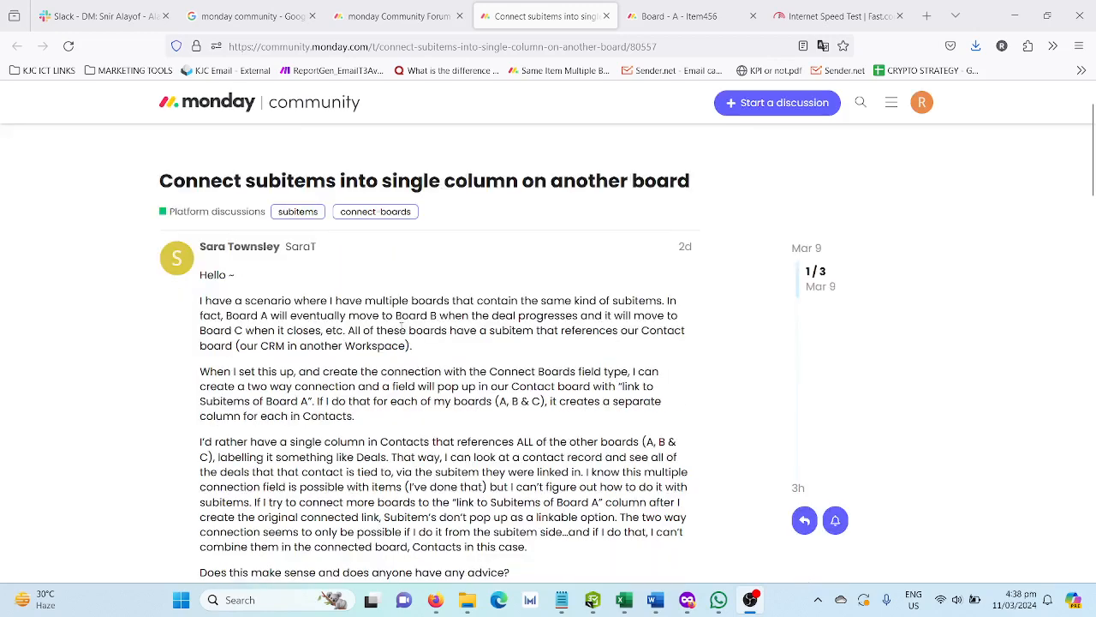
pyautogui.scroll(3, 399, 324)
pyautogui.scroll(-1, 244, 425)
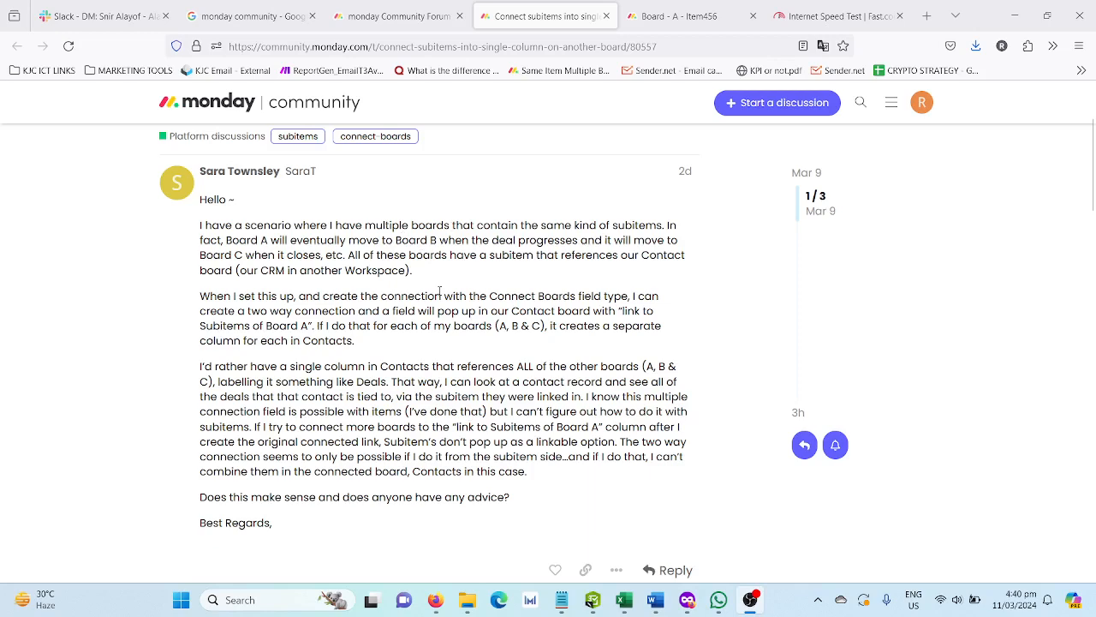
pyautogui.scroll(1, 440, 292)
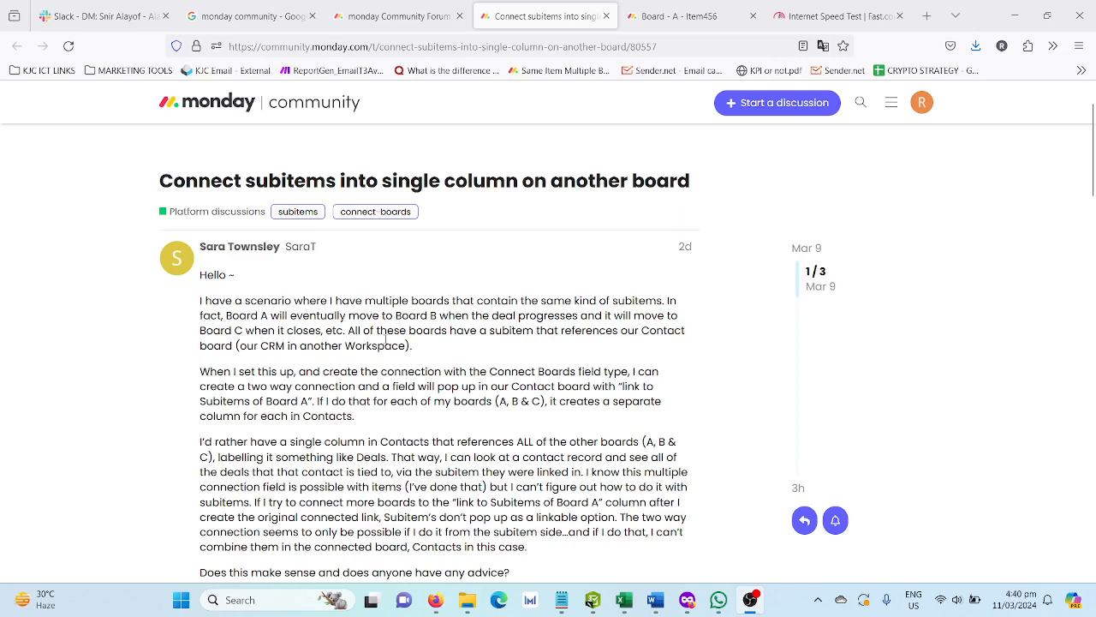
# - Close the Item456 page and move Board - A and Board - B directly above Board - C in the workspace's board list
pyautogui.click(677, 7)
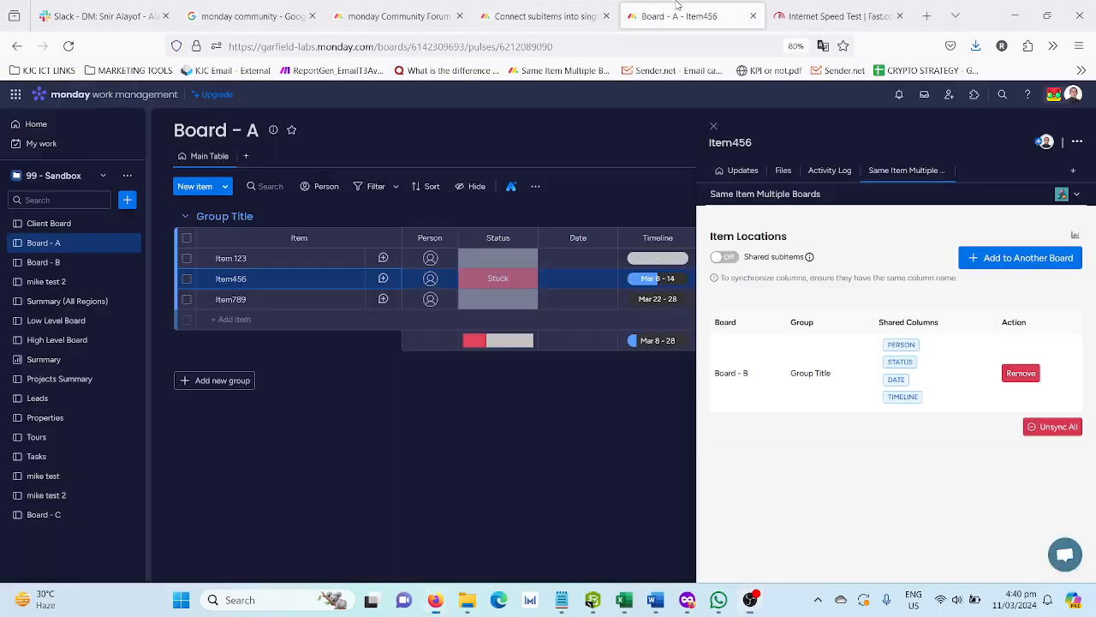
pyautogui.click(714, 126)
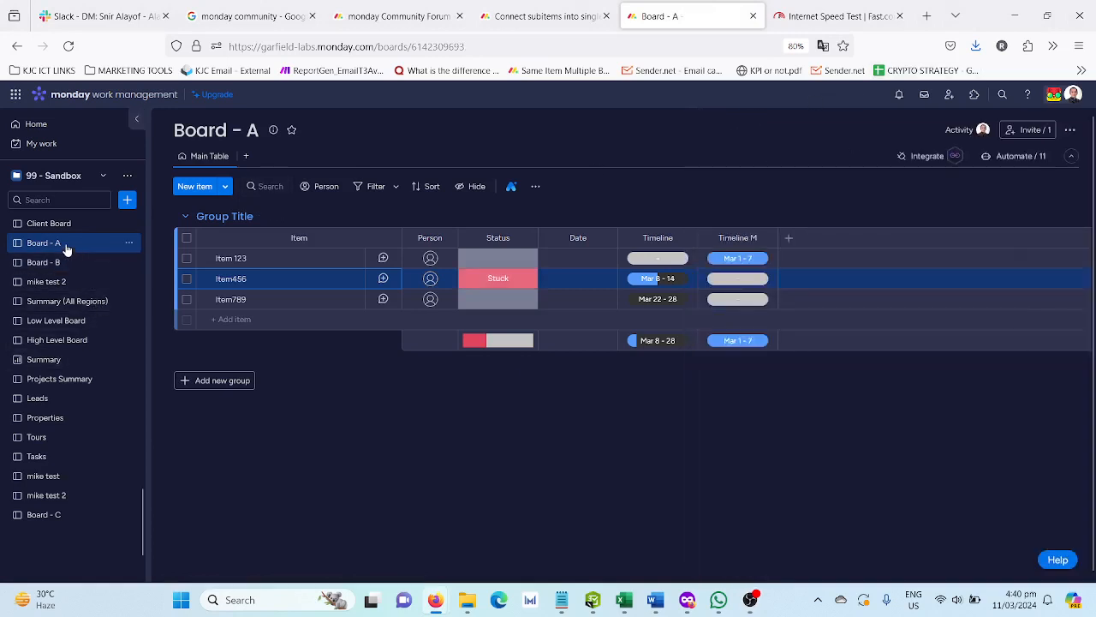
pyautogui.moveTo(66, 248); pyautogui.dragTo(80, 506)
pyautogui.moveTo(78, 244); pyautogui.dragTo(86, 525)
# - View Board - A, Board - B and Board - C and compare them with the scenario in the community post
pyautogui.click(83, 478)
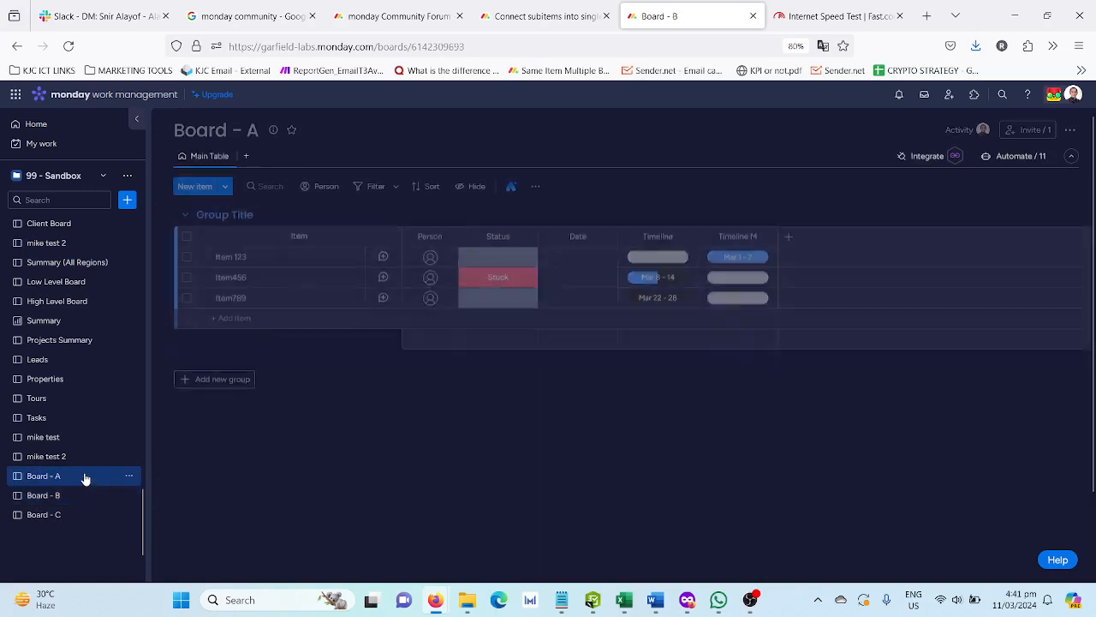
pyautogui.click(83, 495)
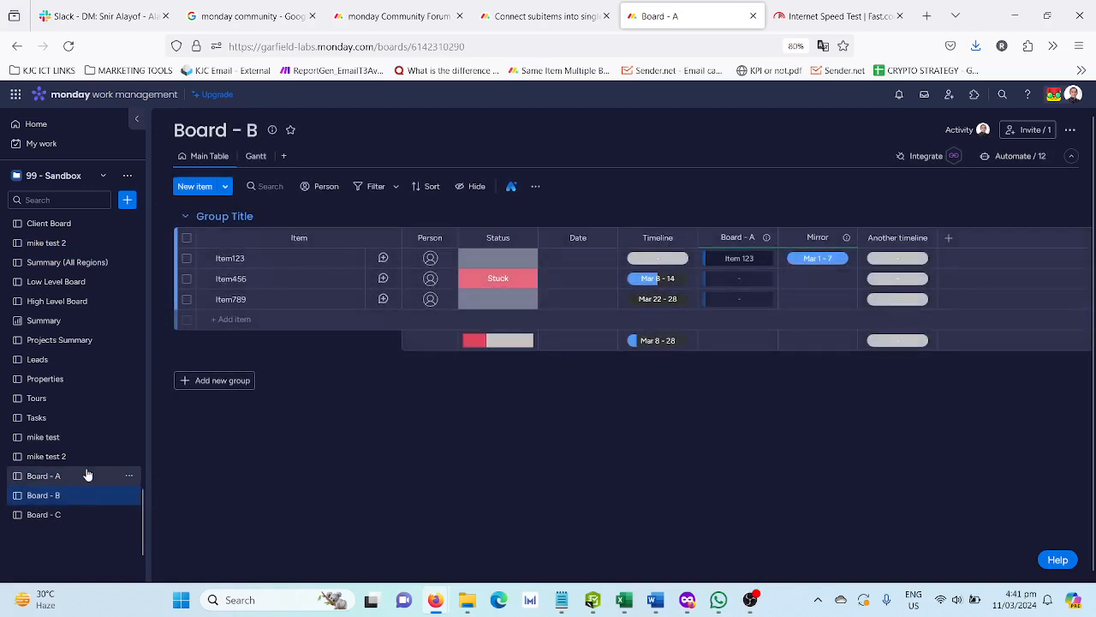
pyautogui.click(68, 518)
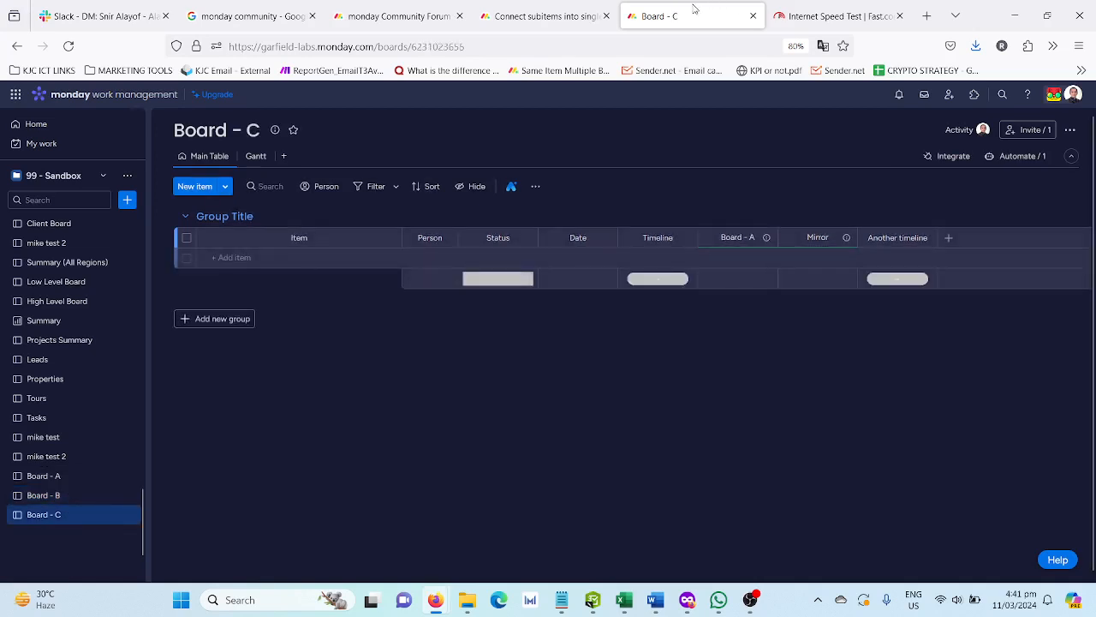
pyautogui.click(538, 7)
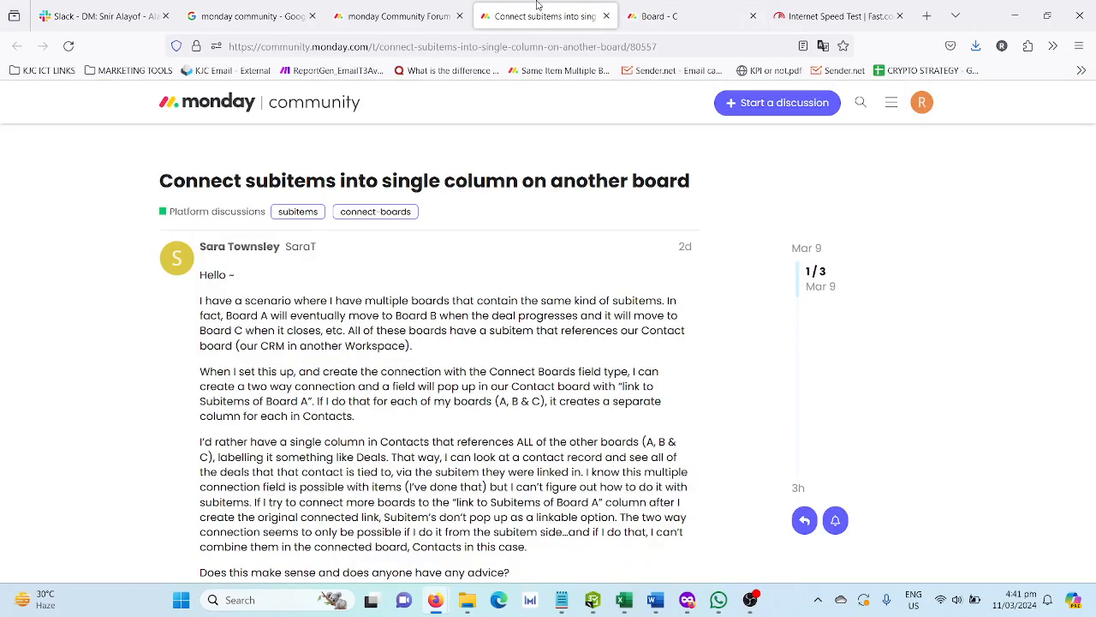
pyautogui.click(667, 7)
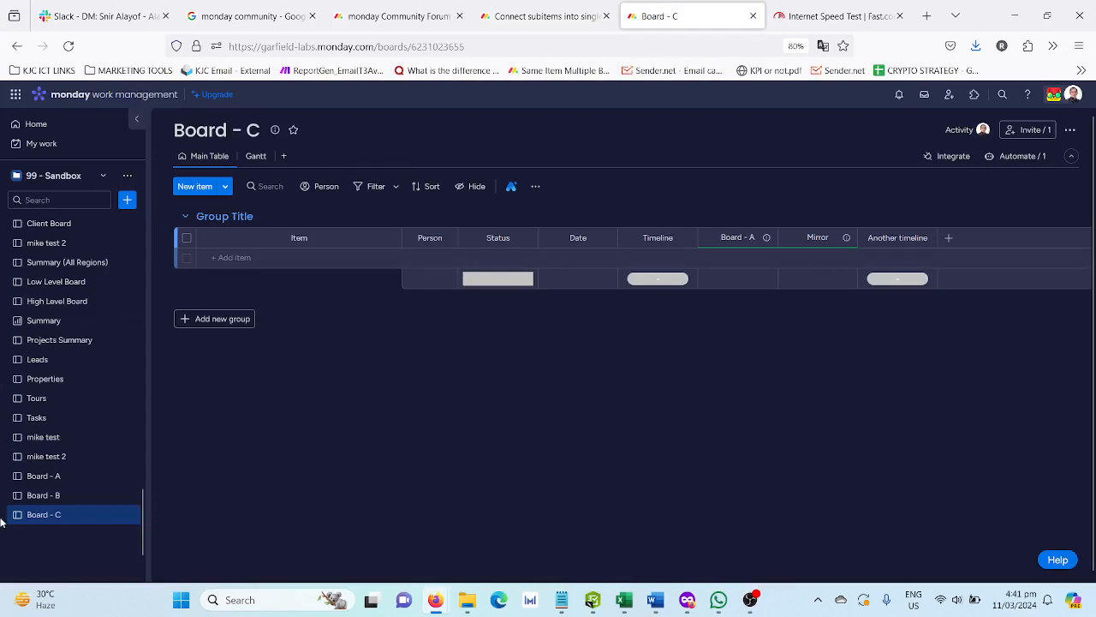
pyautogui.click(73, 485)
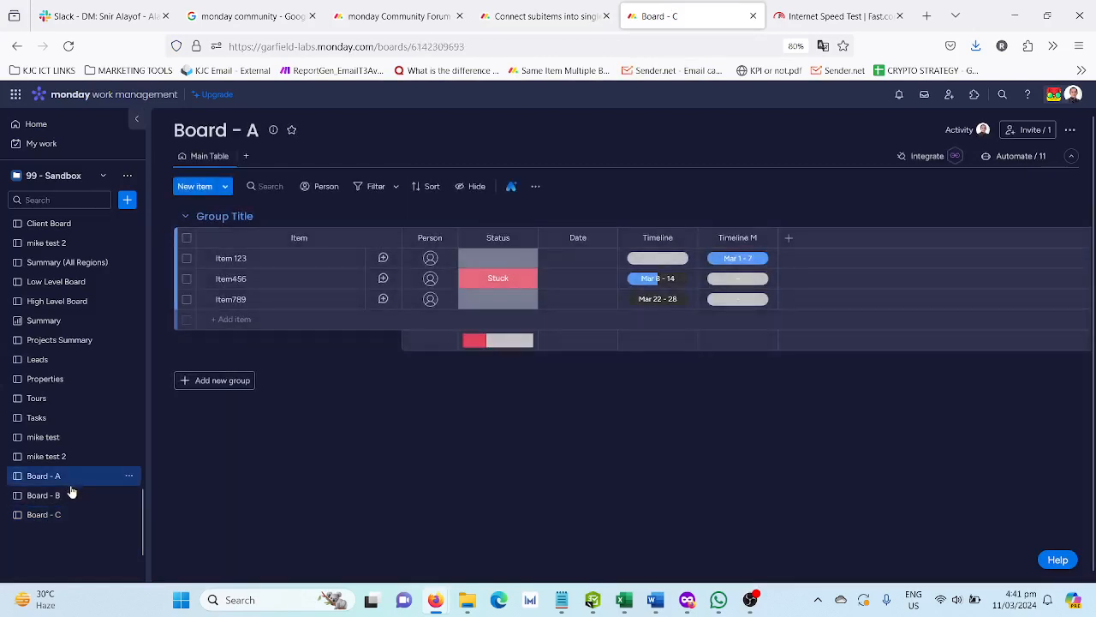
pyautogui.click(72, 493)
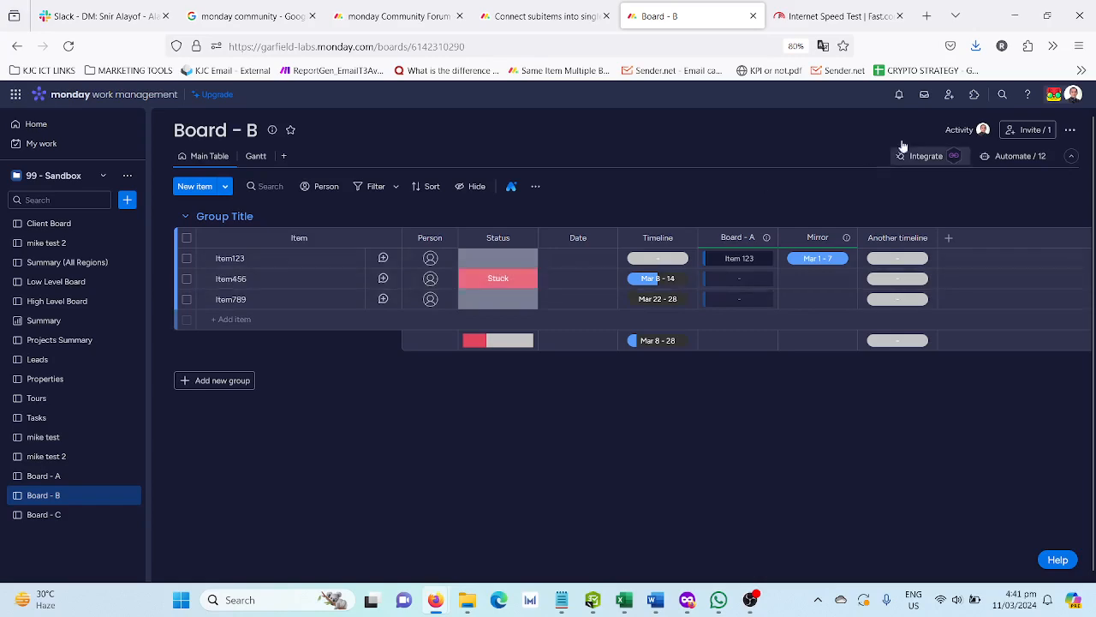
# - Search the app marketplace for "same item"
pyautogui.click(979, 96)
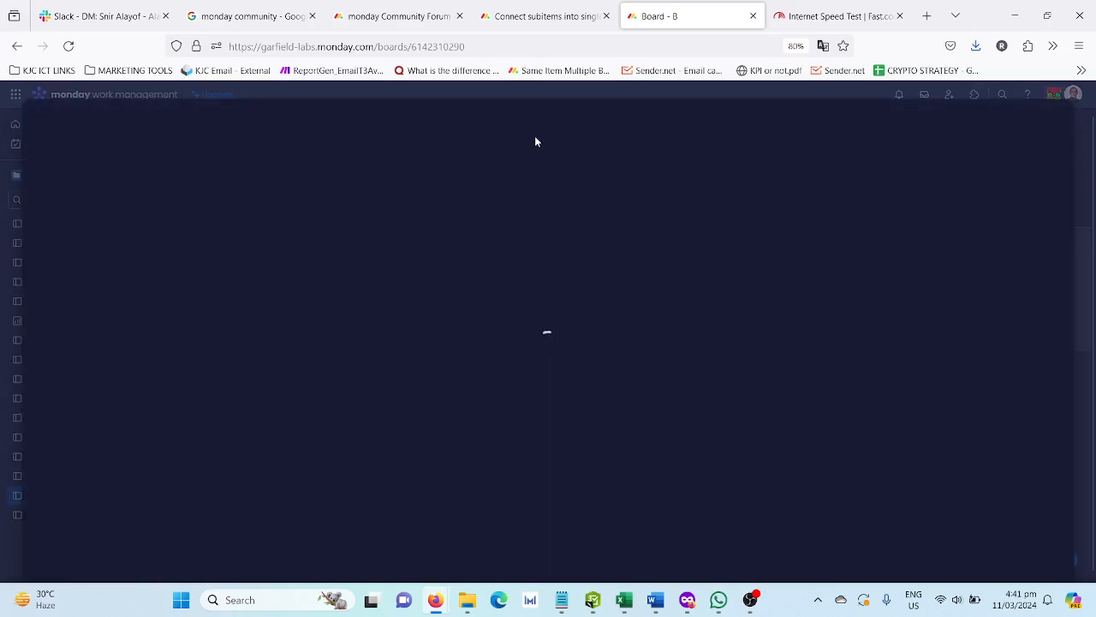
pyautogui.click(320, 121)
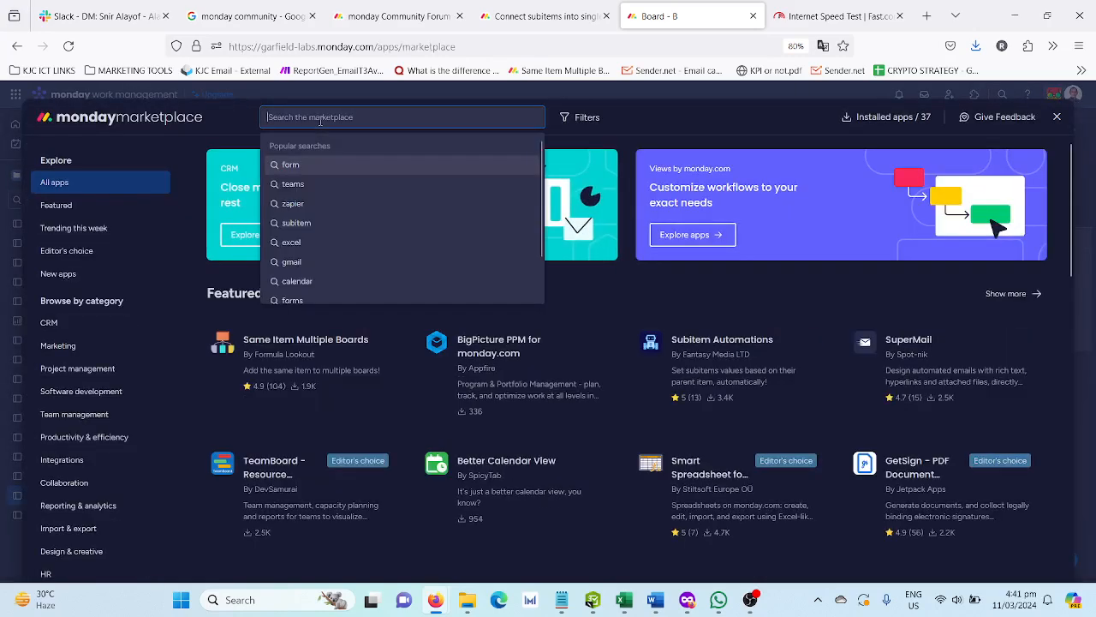
pyautogui.write('same item')
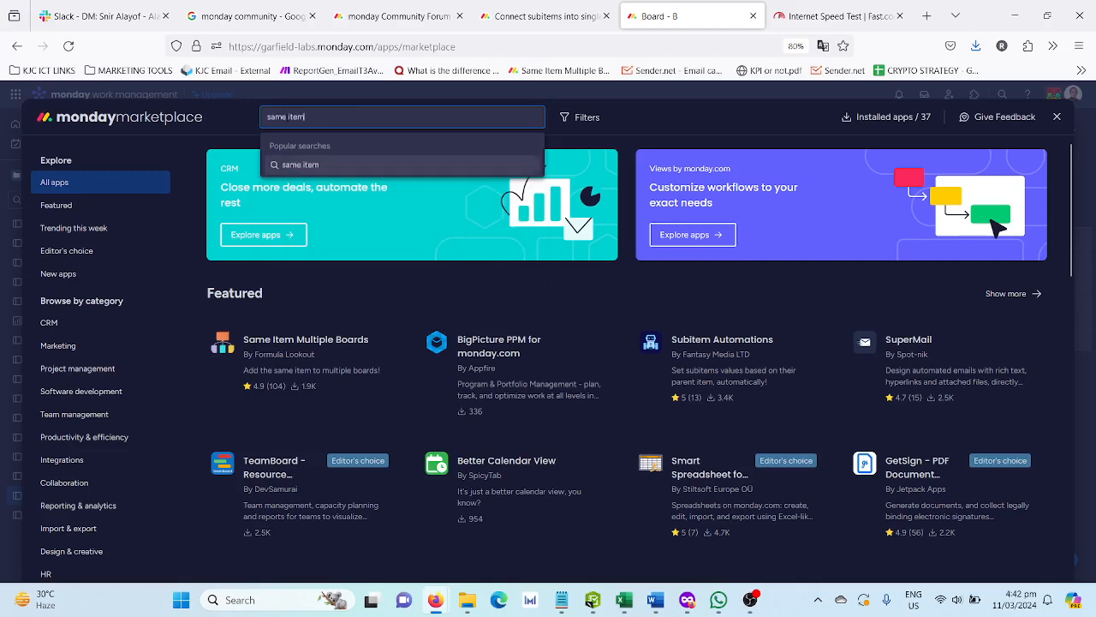
pyautogui.press('Return')
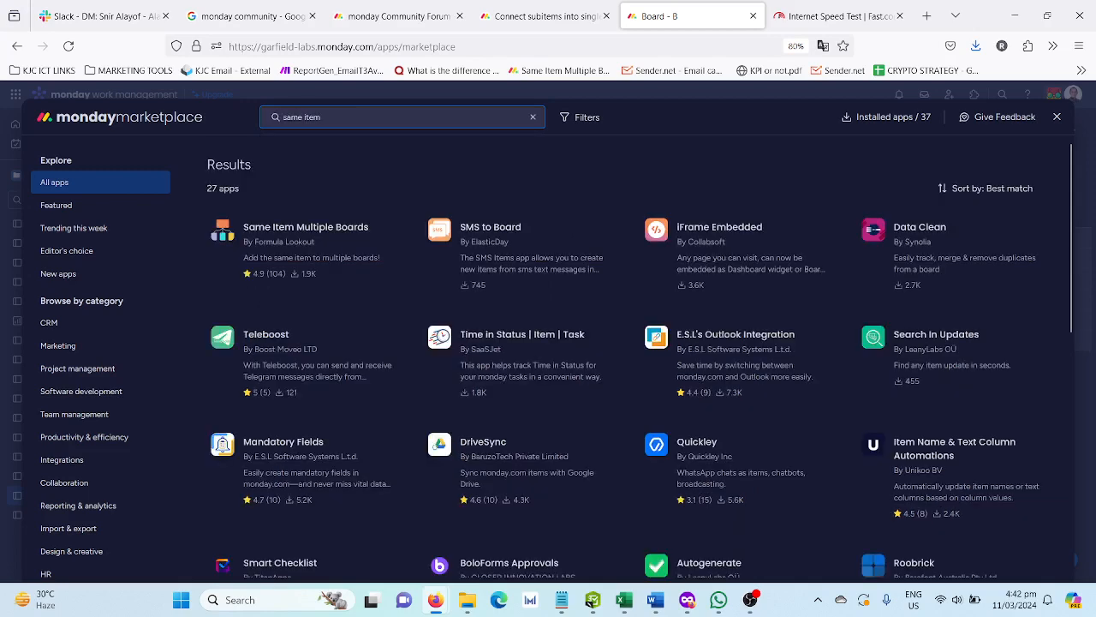
pyautogui.click(399, 116)
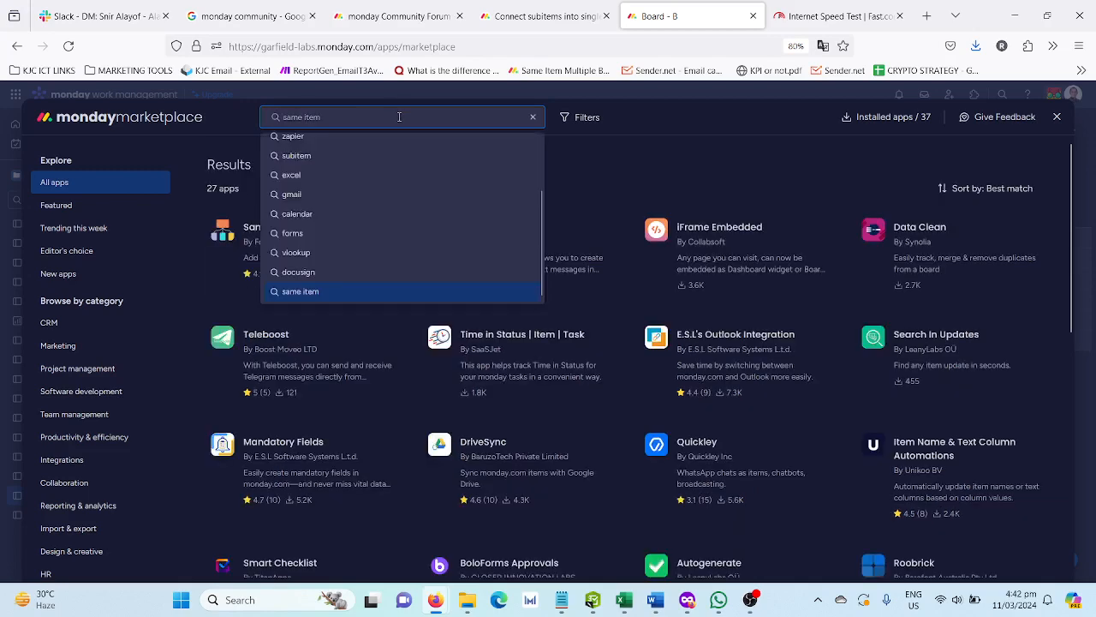
pyautogui.write('same item')
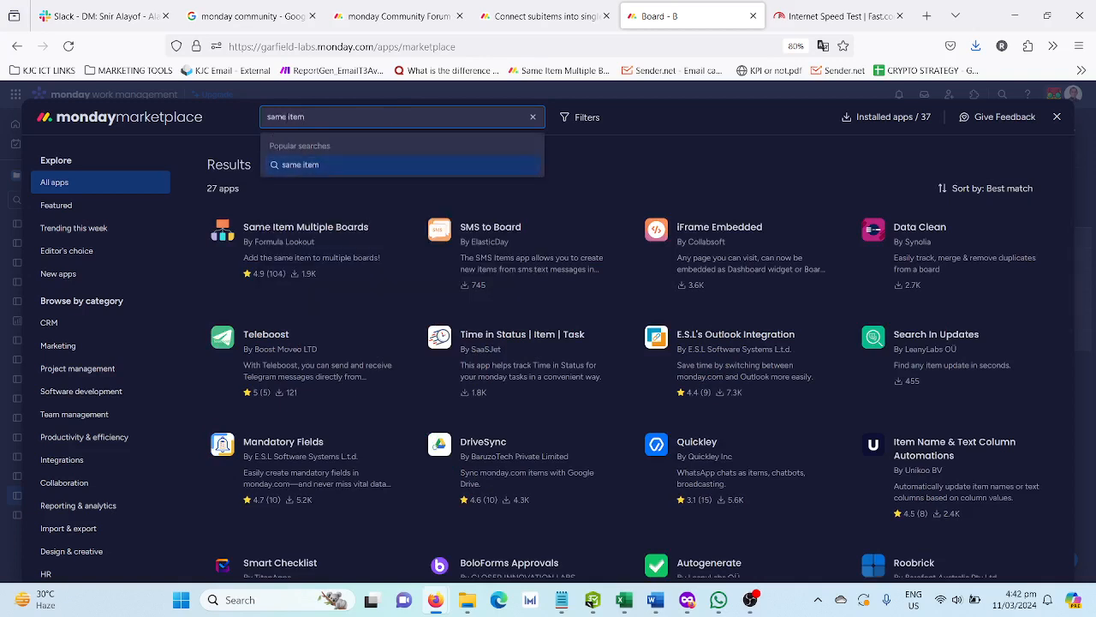
pyautogui.press('Return')
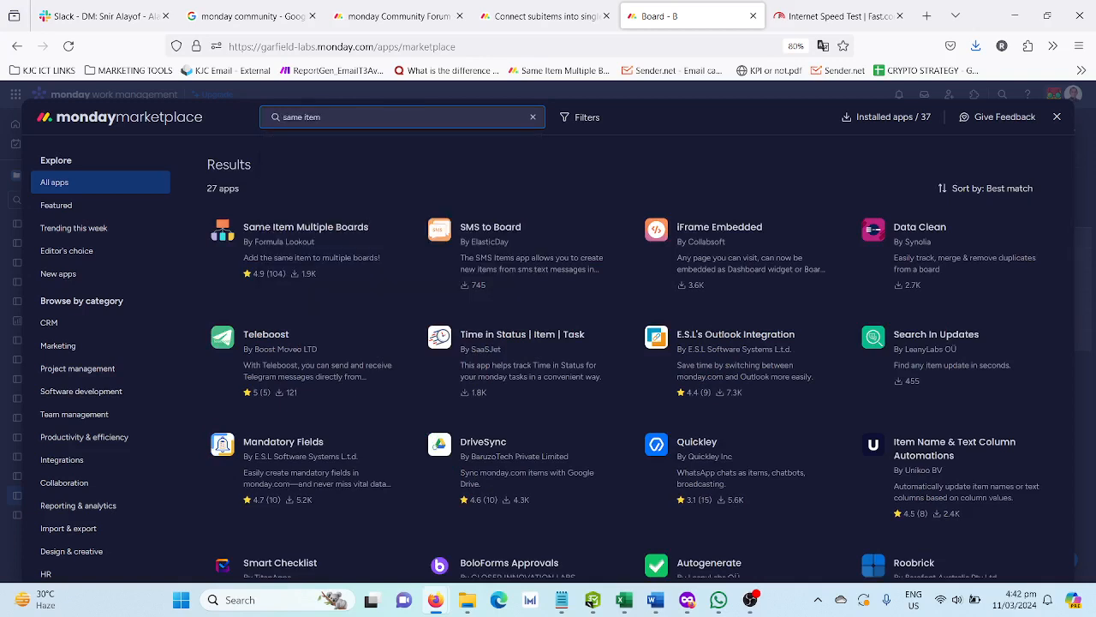
# - View the marketplace page of the Same Item Multiple Boards app and return to the board
pyautogui.click(353, 118)
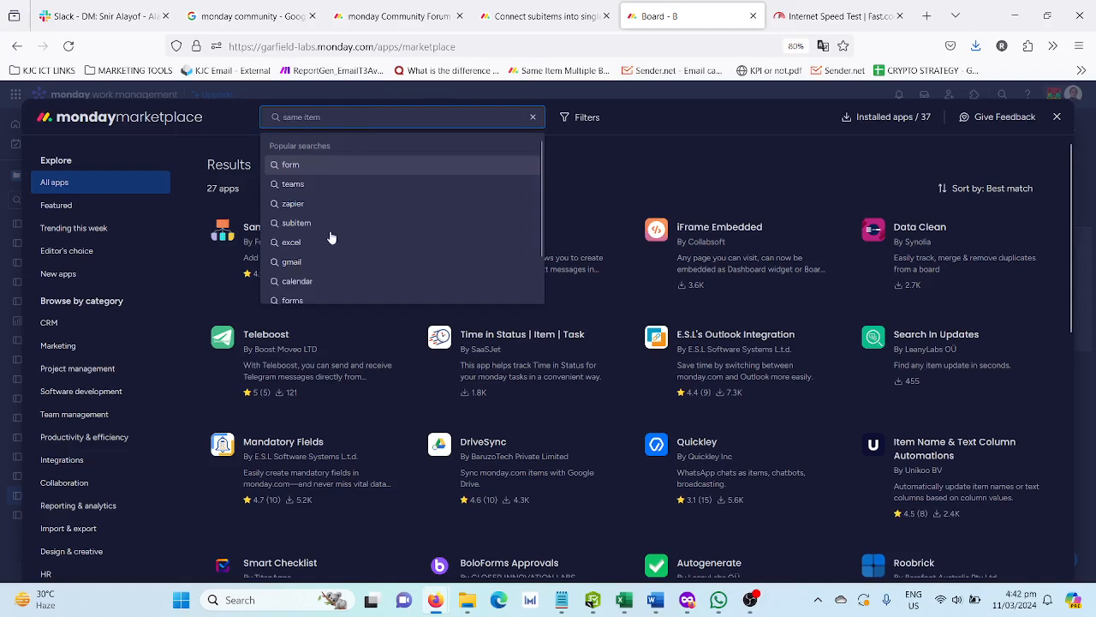
pyautogui.click(246, 226)
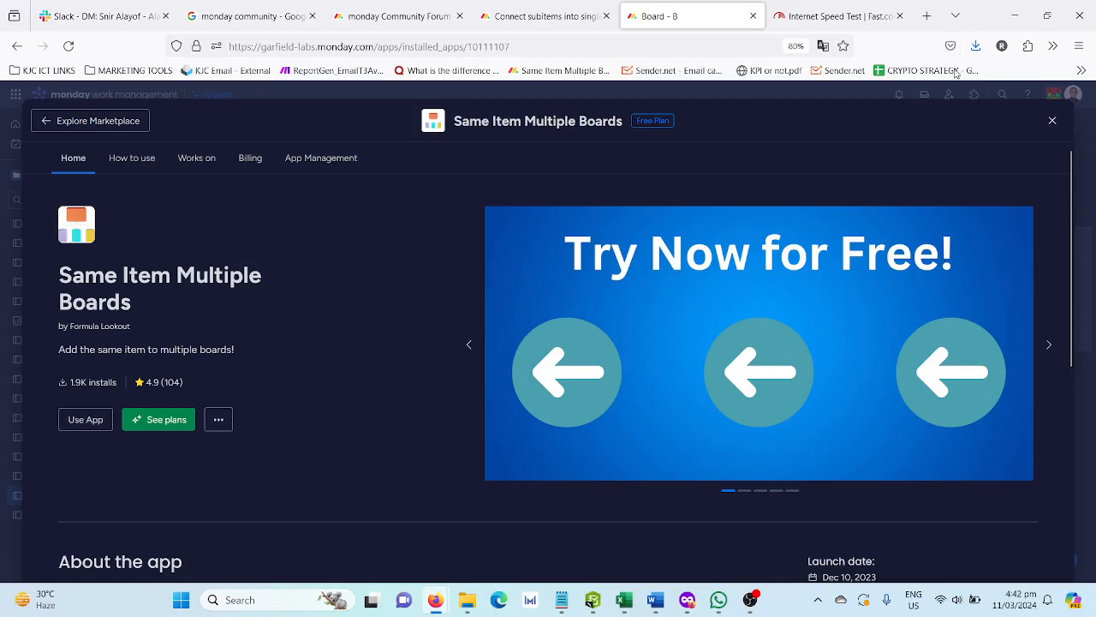
pyautogui.click(1051, 125)
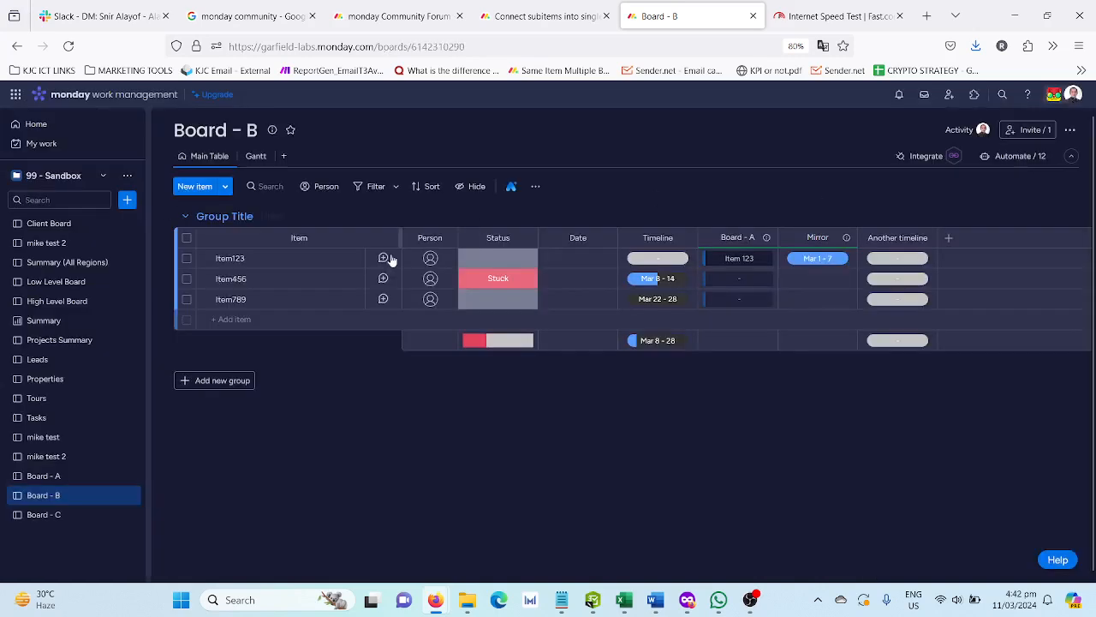
# - Check the community post again and go through boards A, B and C, ending on Board - A
pyautogui.click(61, 481)
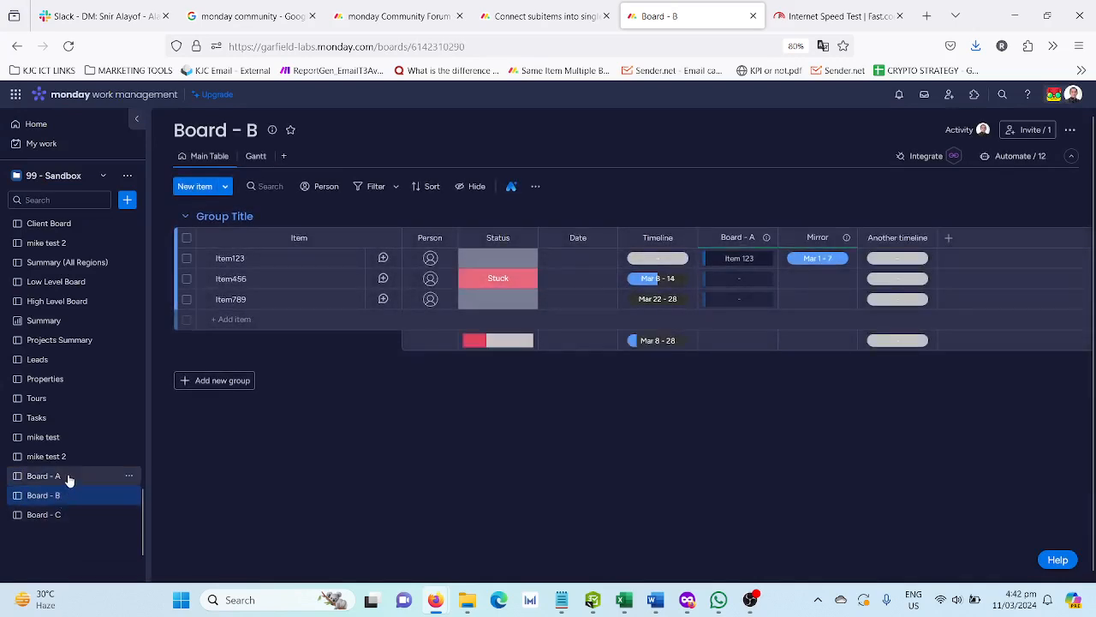
pyautogui.click(68, 480)
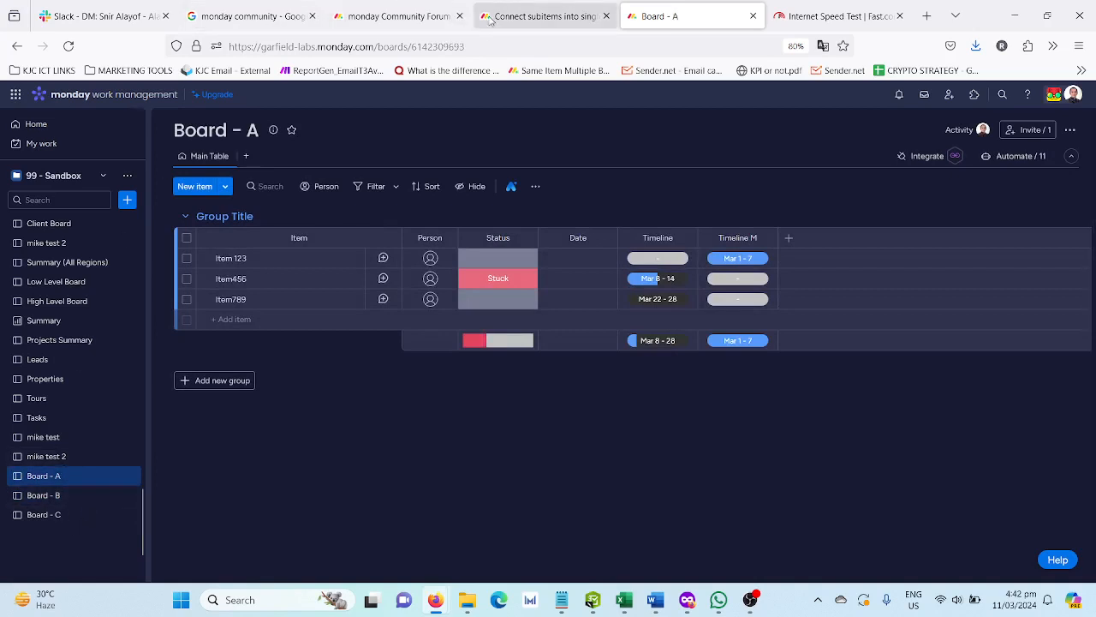
pyautogui.click(564, 10)
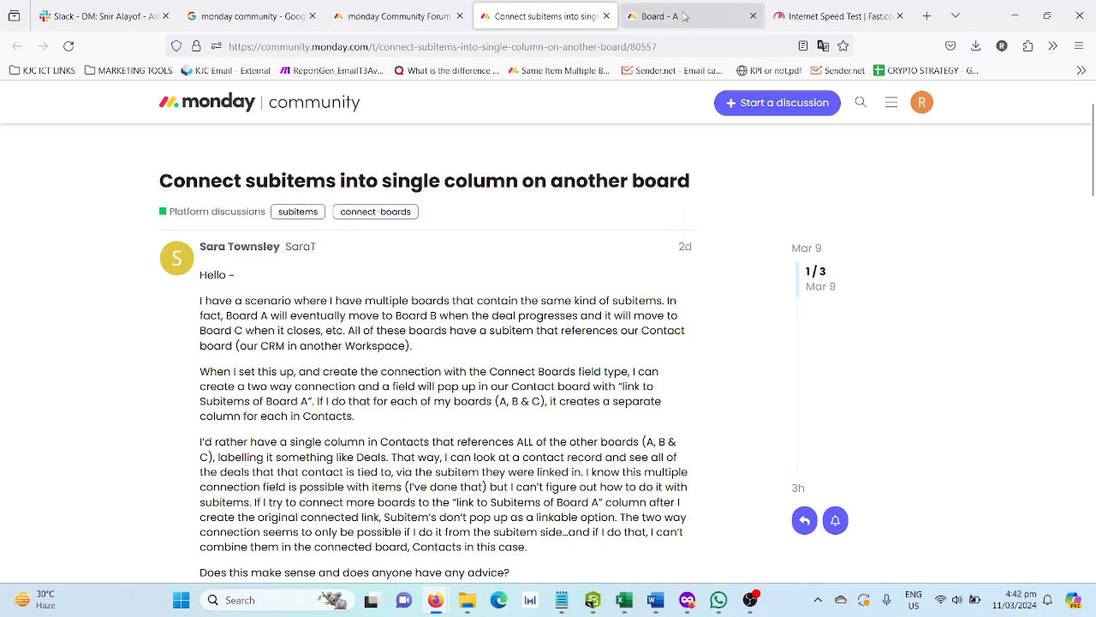
pyautogui.click(656, 10)
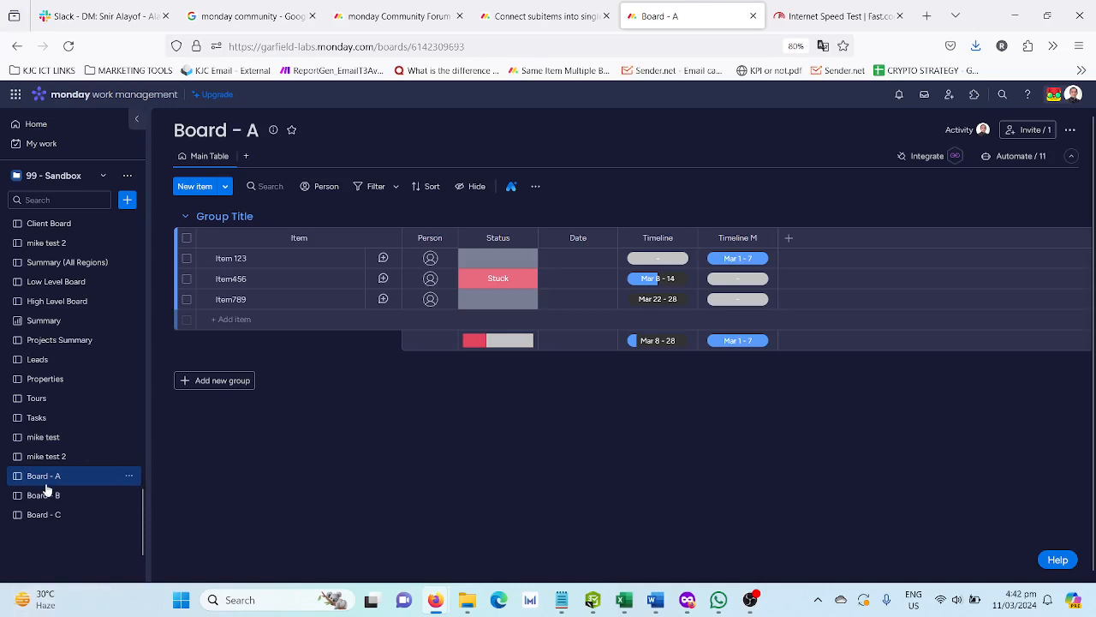
pyautogui.click(98, 503)
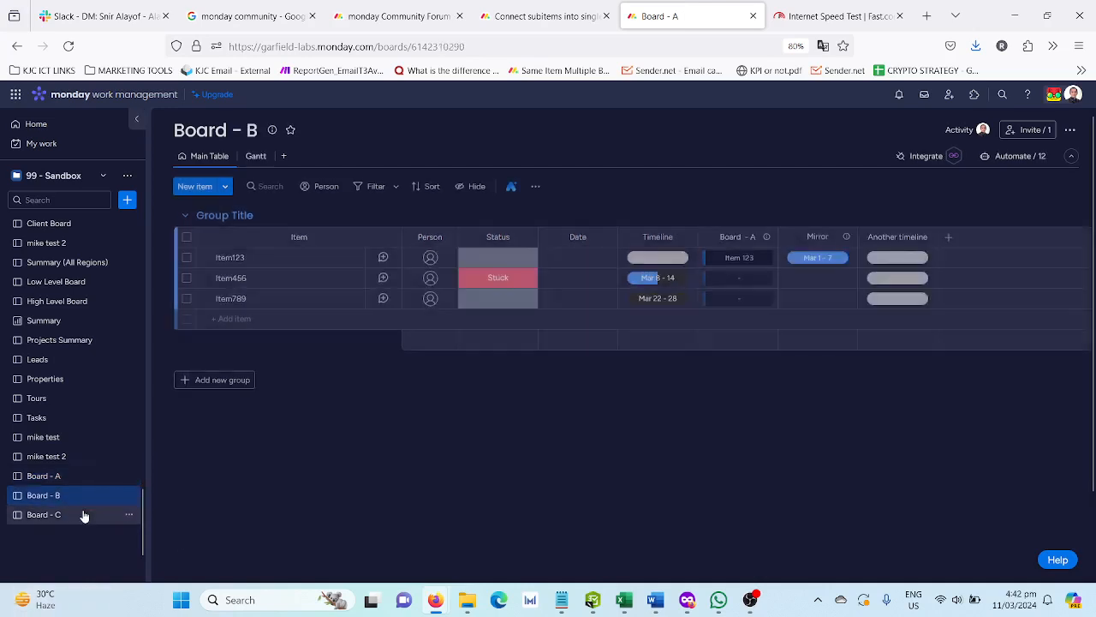
pyautogui.click(83, 514)
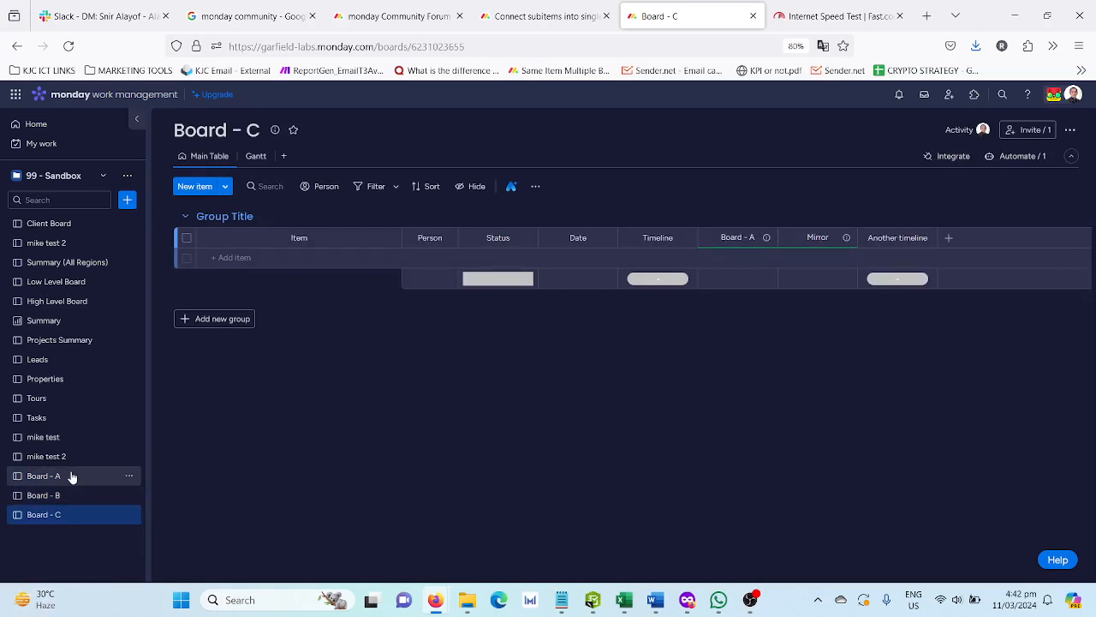
pyautogui.click(72, 477)
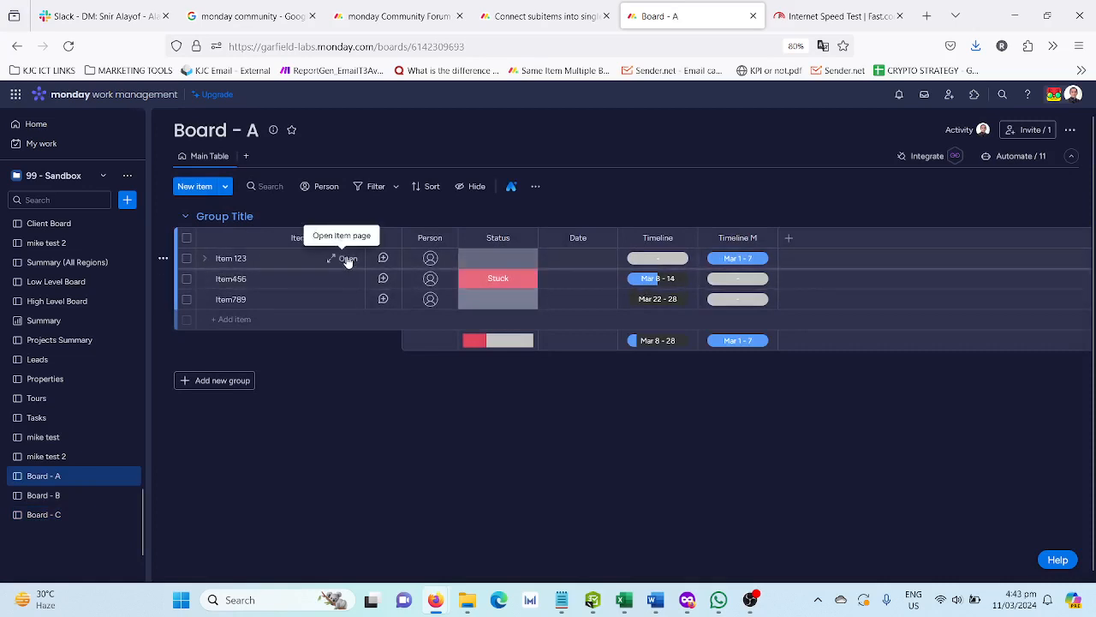
# - Show the Same Item Multiple Boards view of Item 123 and check where additional item views can be added
pyautogui.click(347, 259)
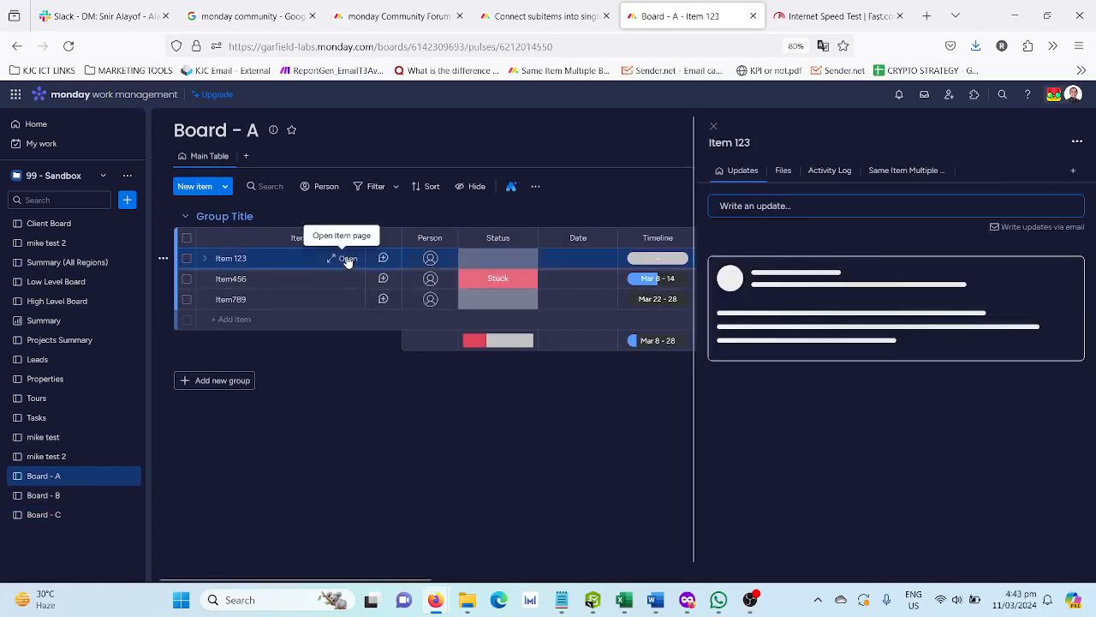
pyautogui.click(910, 173)
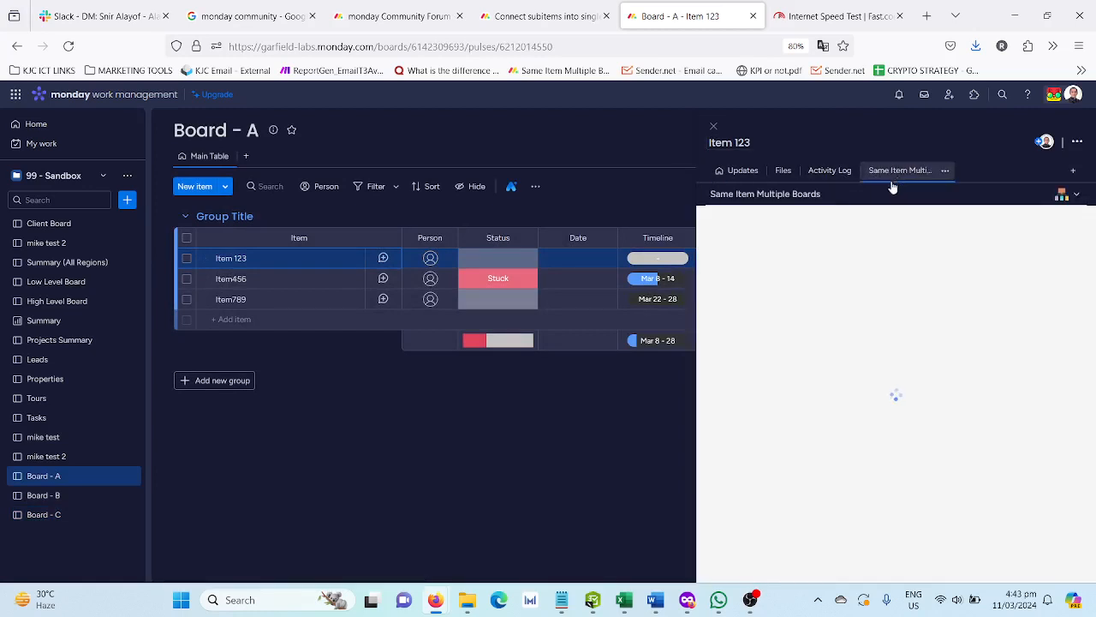
pyautogui.click(1073, 170)
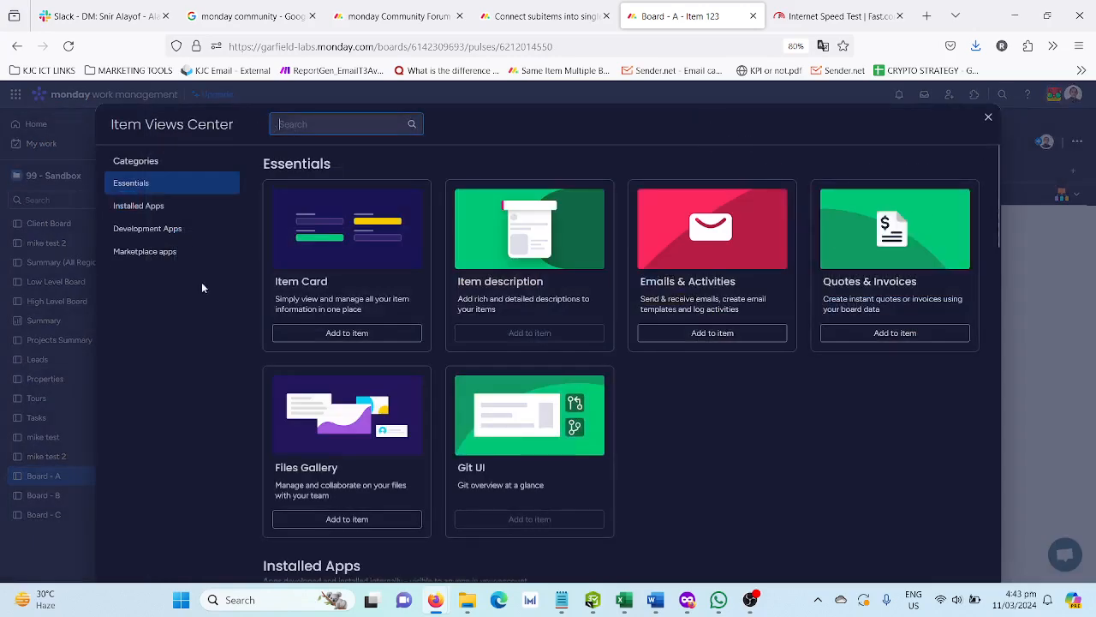
pyautogui.click(988, 117)
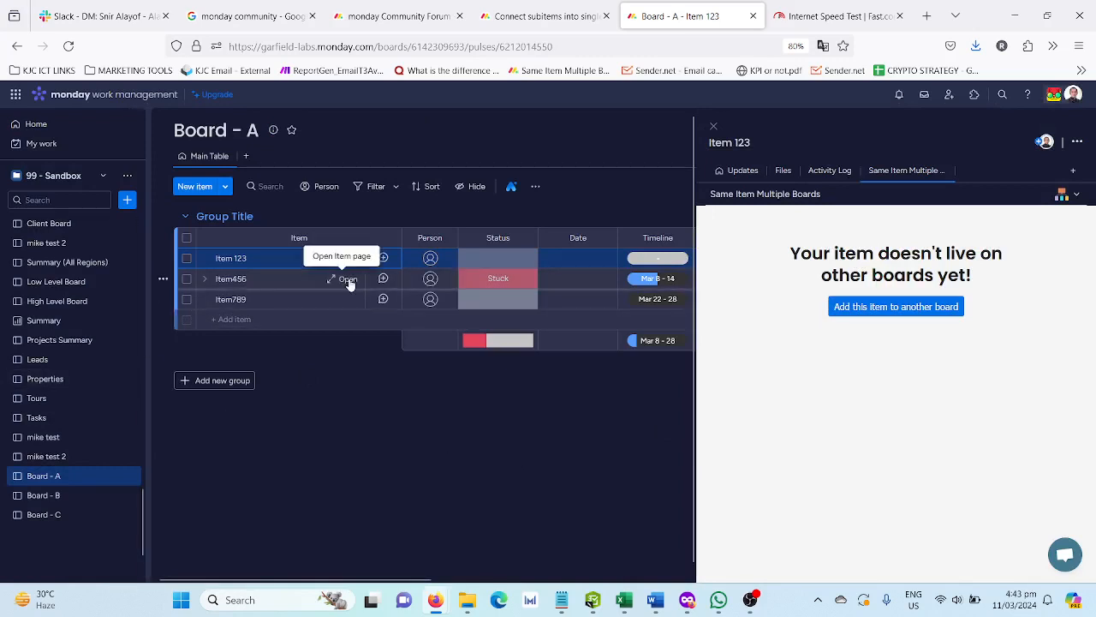
# - Open the Same Item Multiple Boards view of Item456 and turn on shared subitems
pyautogui.click(346, 280)
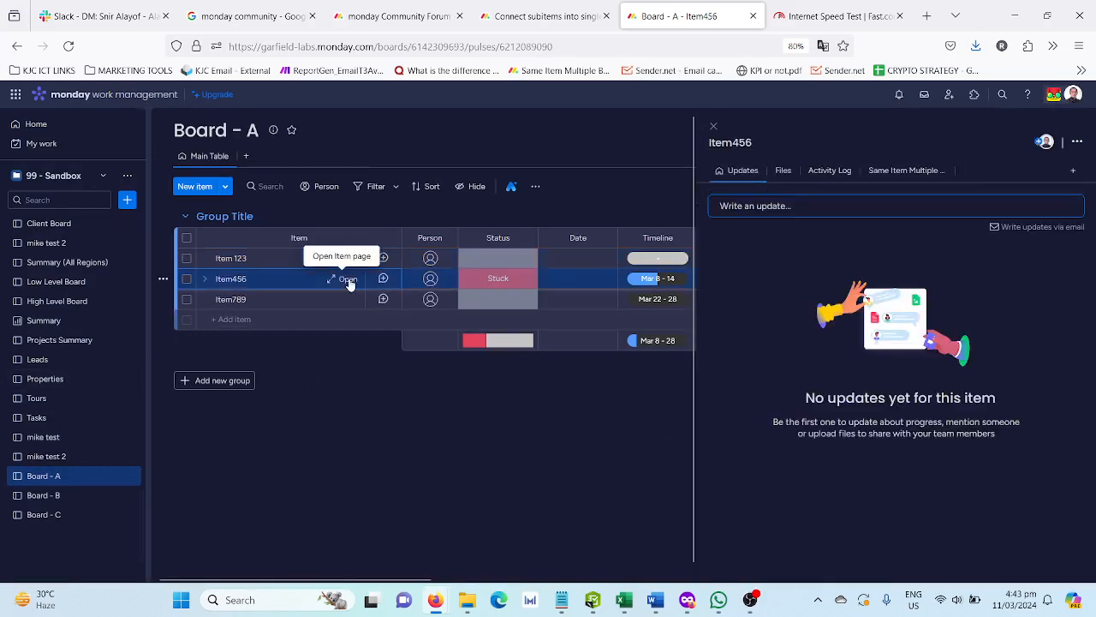
pyautogui.click(907, 169)
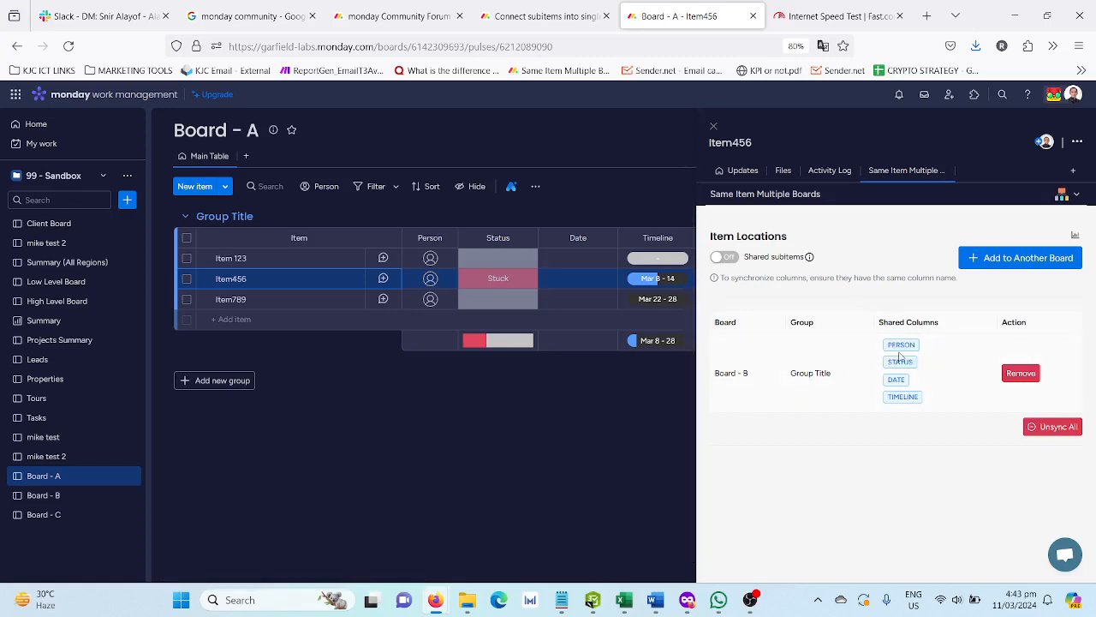
pyautogui.click(724, 257)
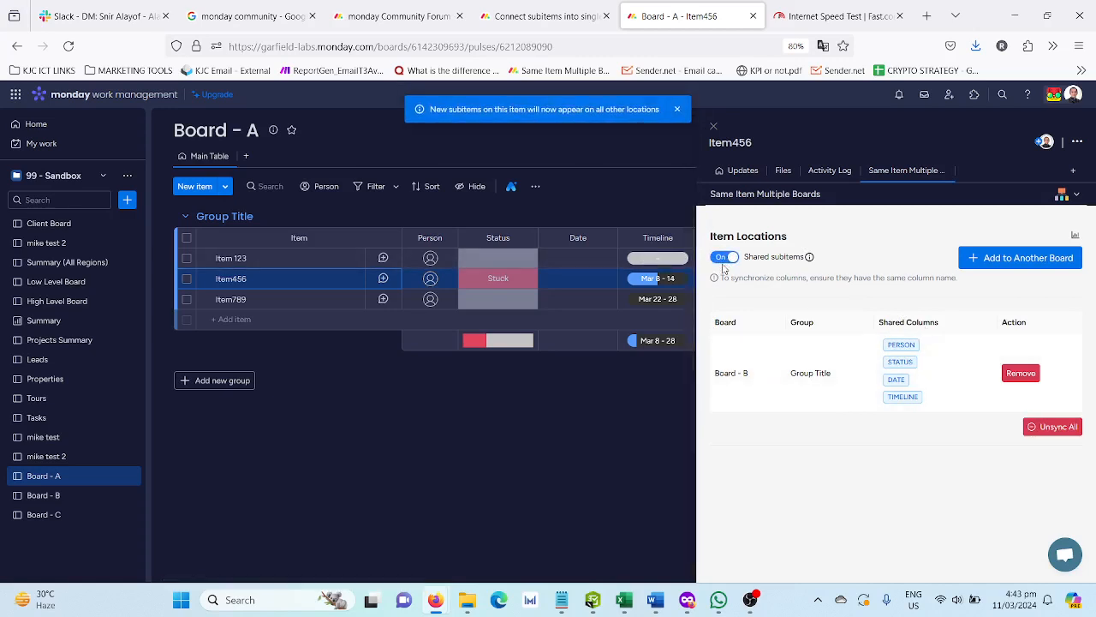
# - Review the Same Item Multiple Boards locations of Item789 and reread the community post about connecting subitems
pyautogui.click(322, 300)
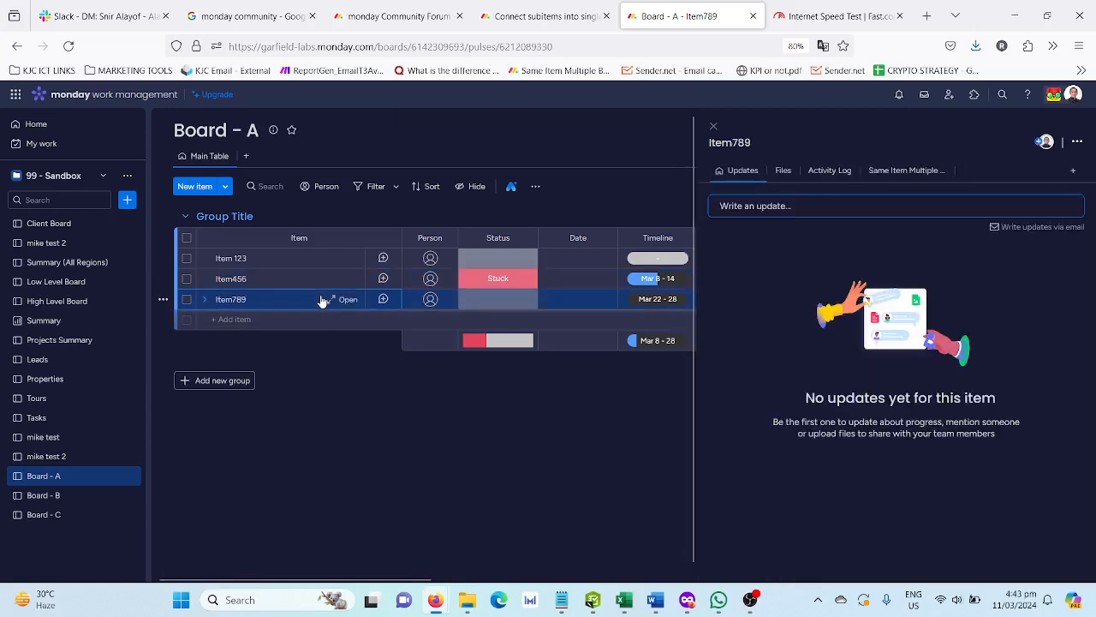
pyautogui.click(895, 172)
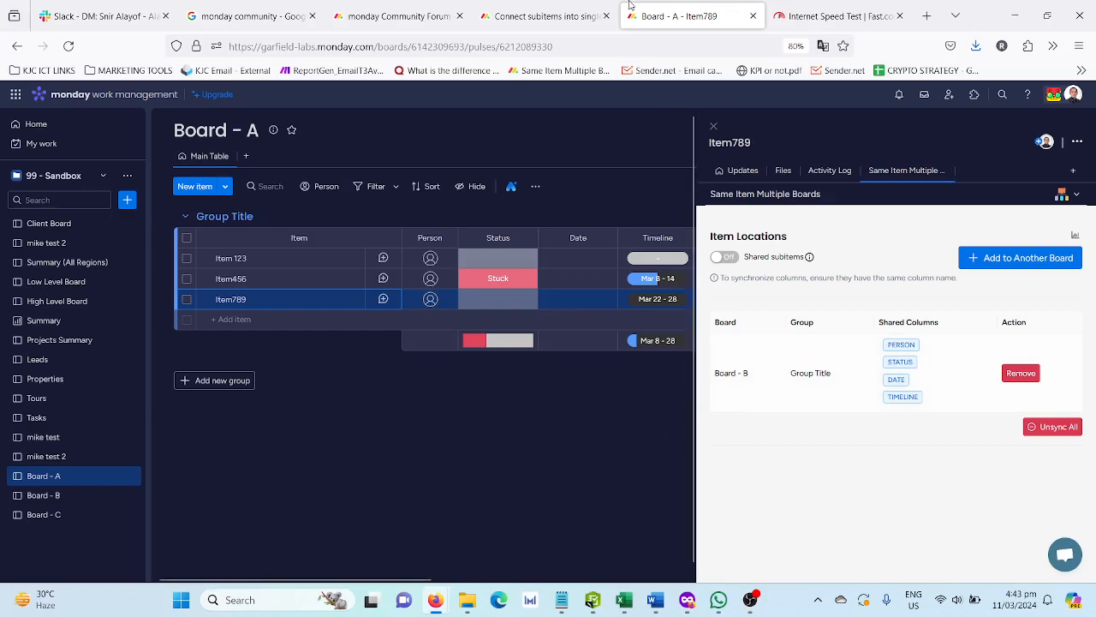
pyautogui.click(548, 15)
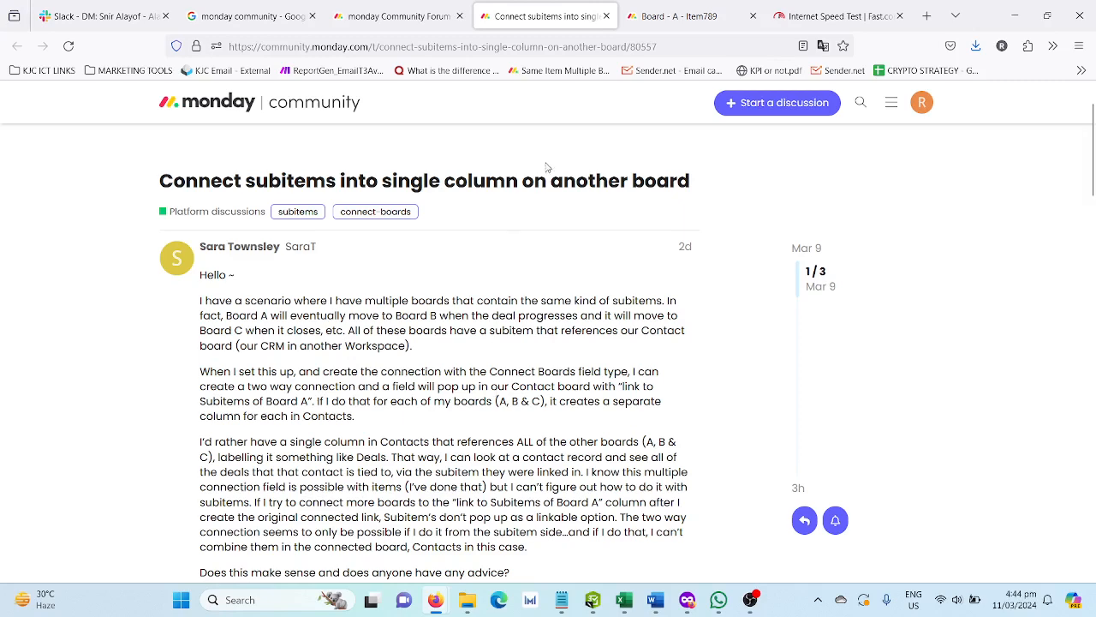
pyautogui.click(672, 16)
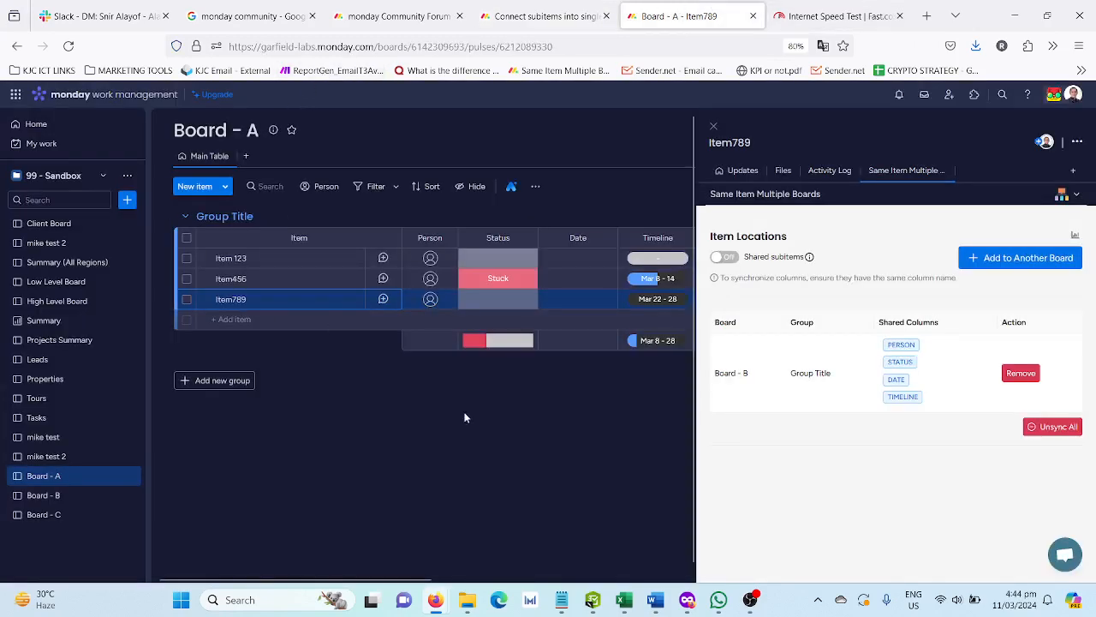
pyautogui.moveTo(751, 378); pyautogui.dragTo(713, 377)
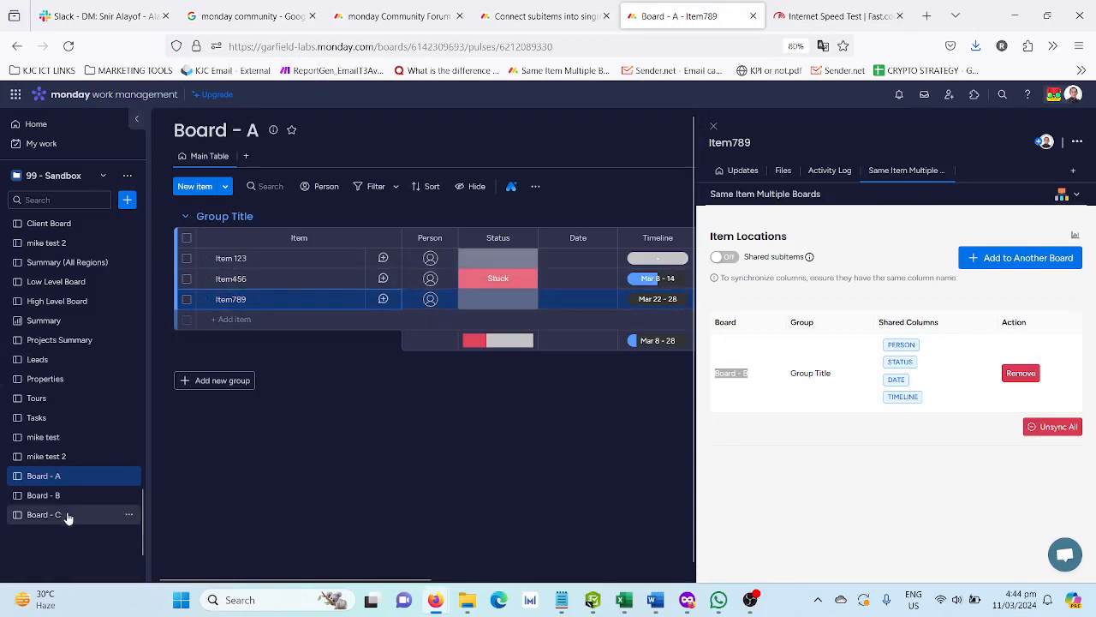
# - Add Item 123 from Board - A to Group Title on Board - B in the 99 - Sandbox workspace, searching for "board -"
pyautogui.click(276, 256)
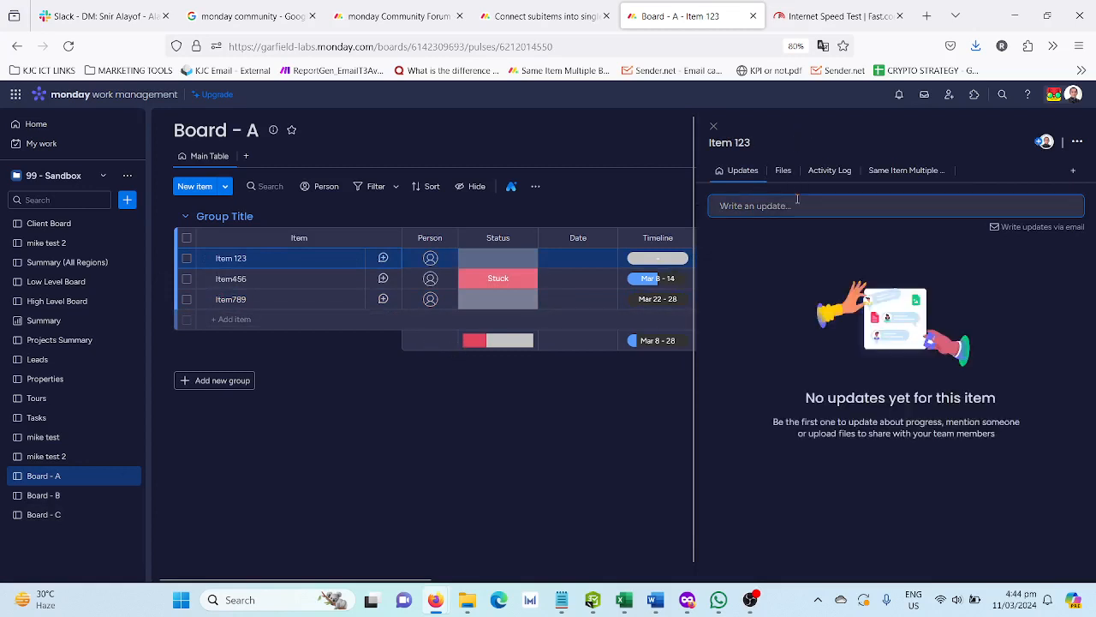
pyautogui.click(902, 173)
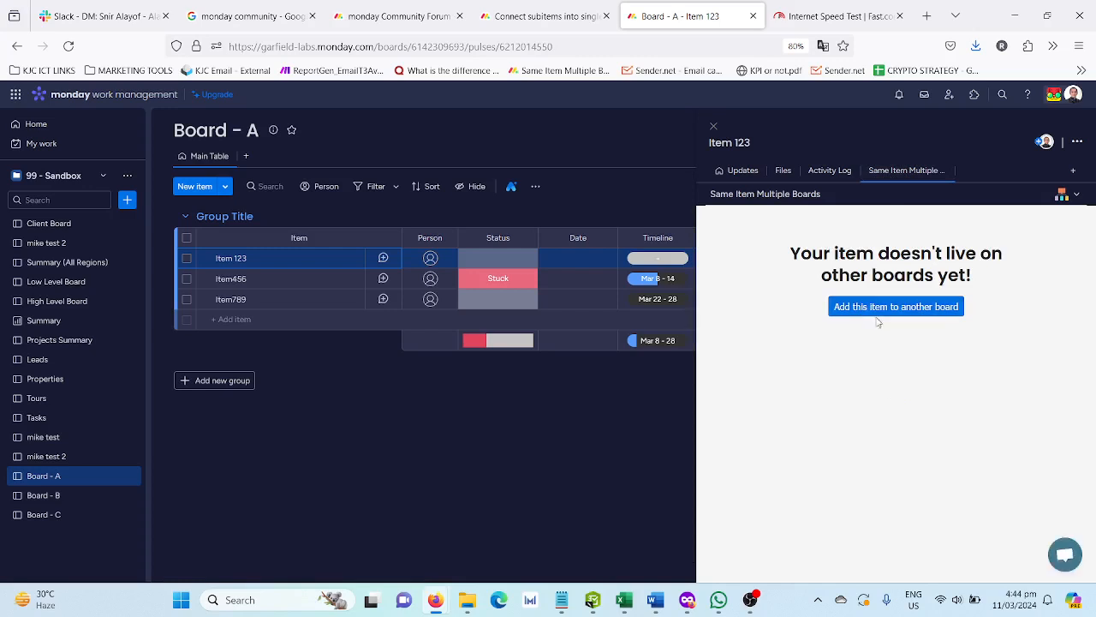
pyautogui.click(877, 309)
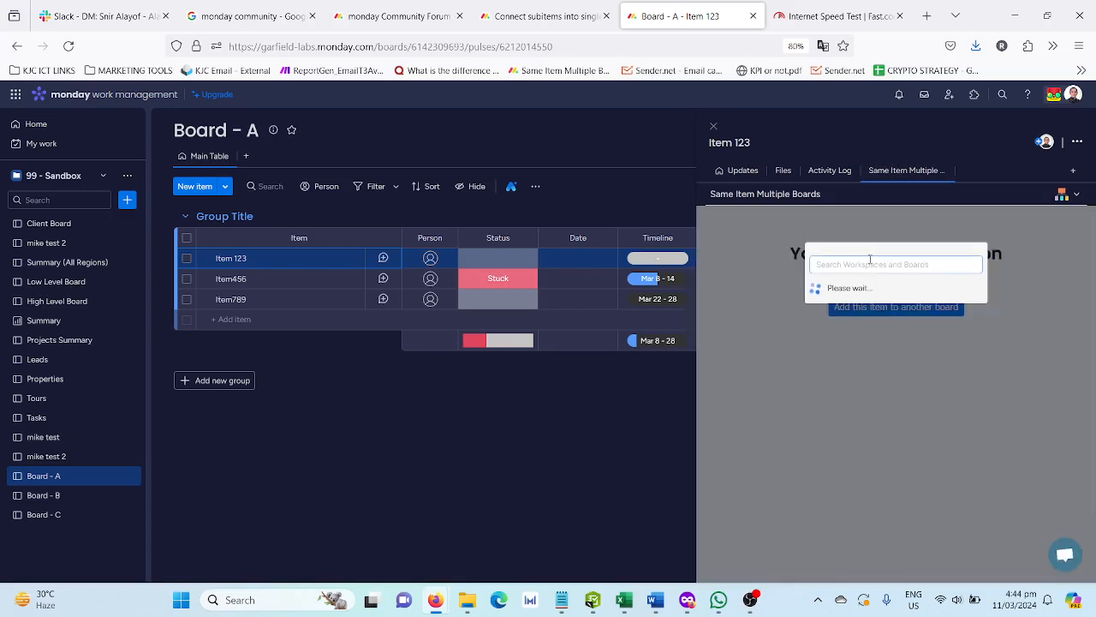
pyautogui.click(880, 267)
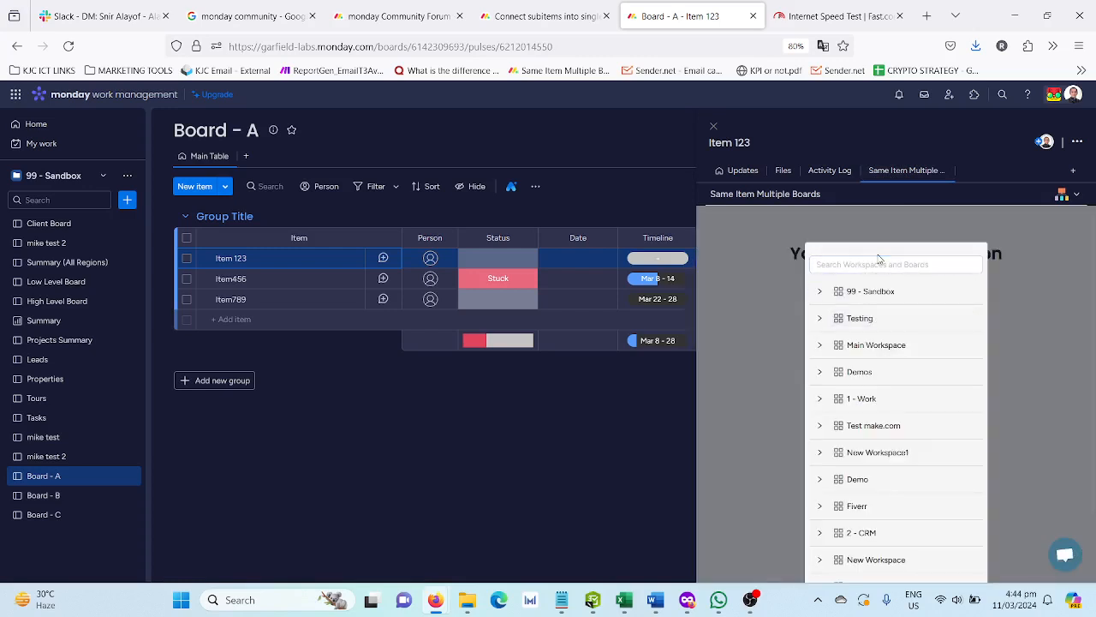
pyautogui.write('board')
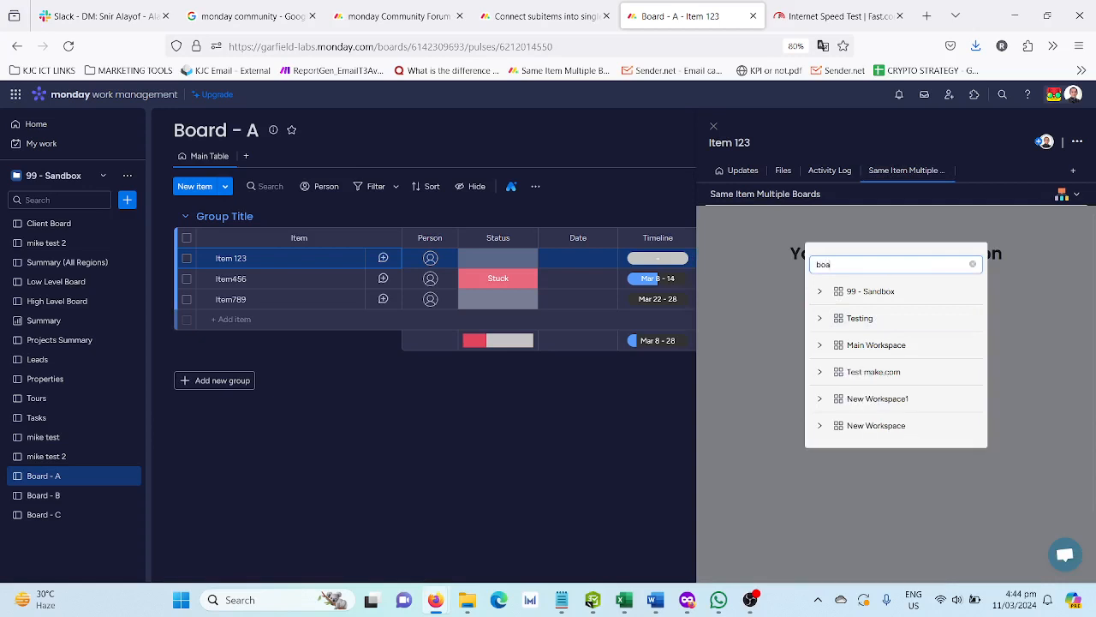
pyautogui.click(820, 292)
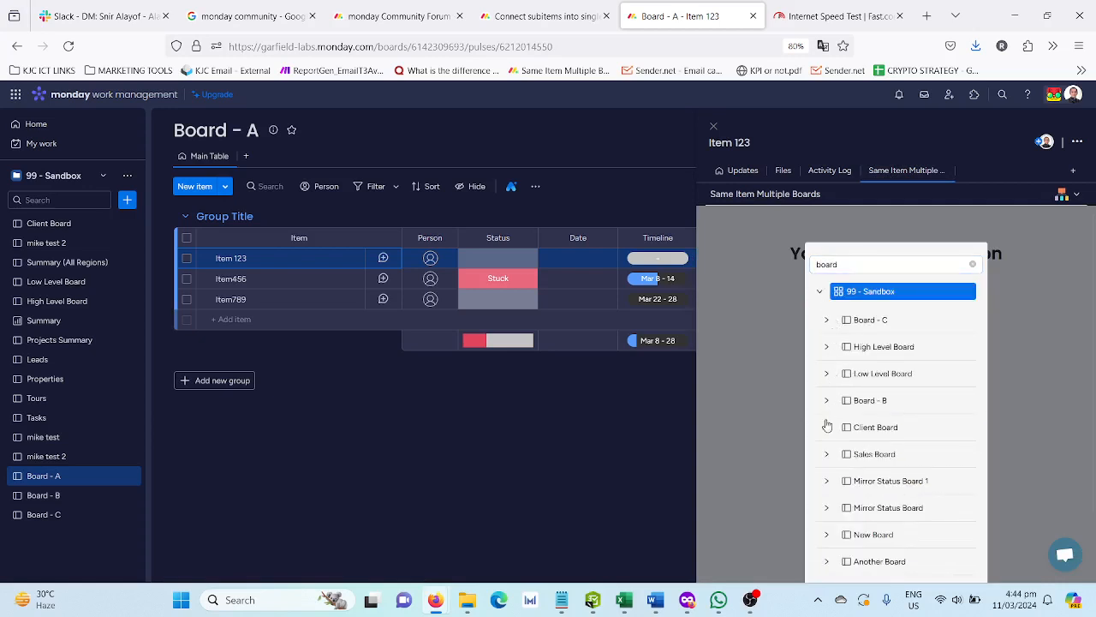
pyautogui.scroll(-2, 826, 430)
pyautogui.scroll(2, 826, 430)
pyautogui.write('-')
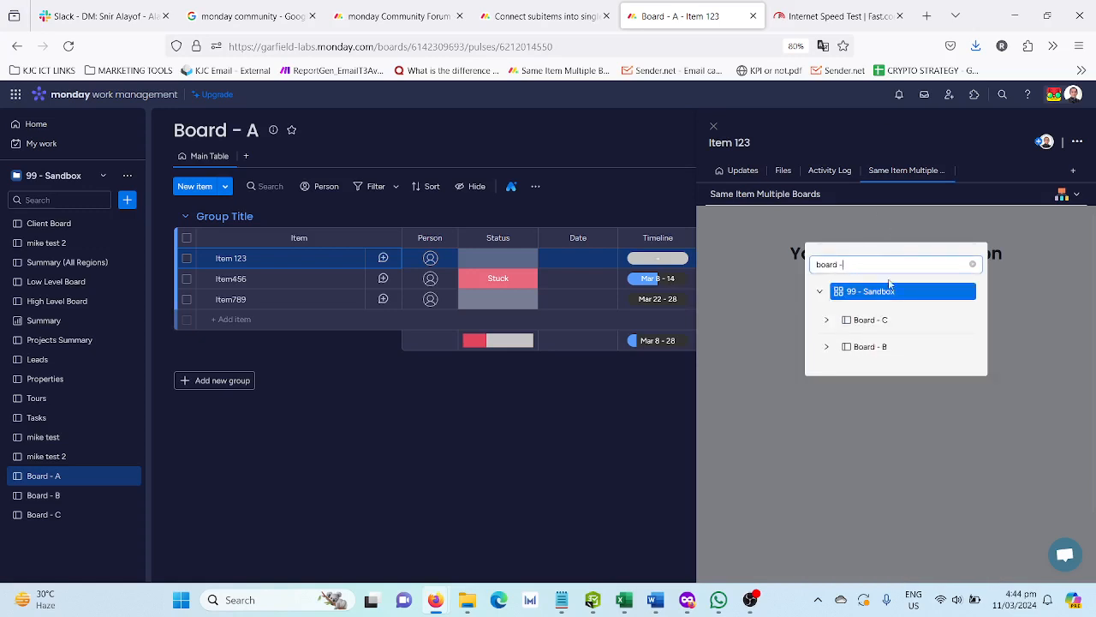
pyautogui.click(827, 346)
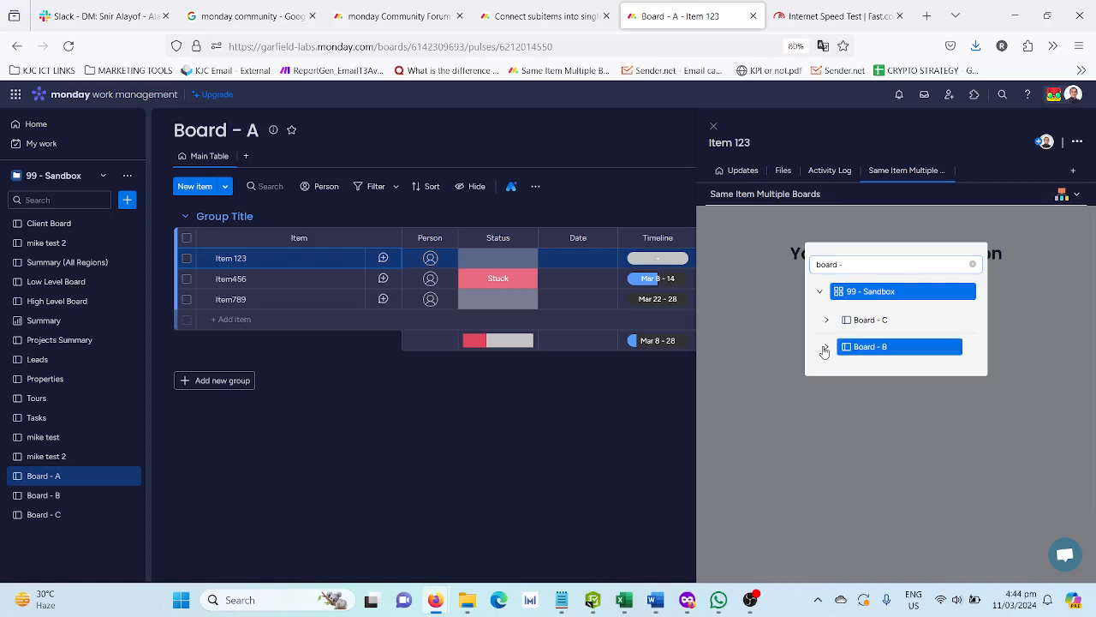
pyautogui.click(873, 375)
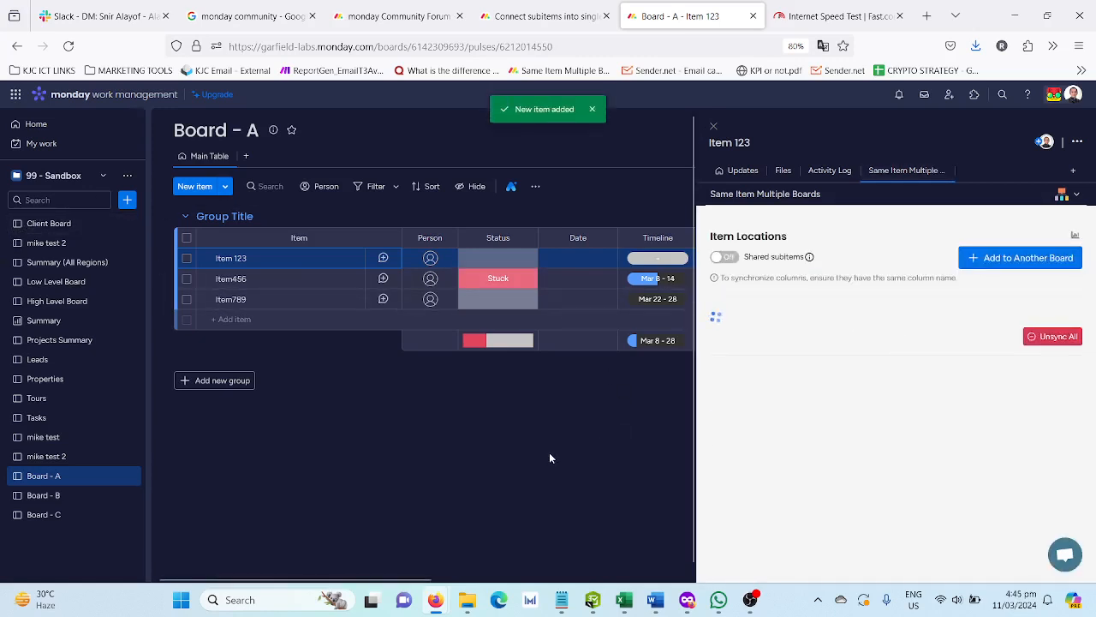
# - Go to Board - B and compare the item pages of the existing Item123 and the added Item 123
pyautogui.click(79, 500)
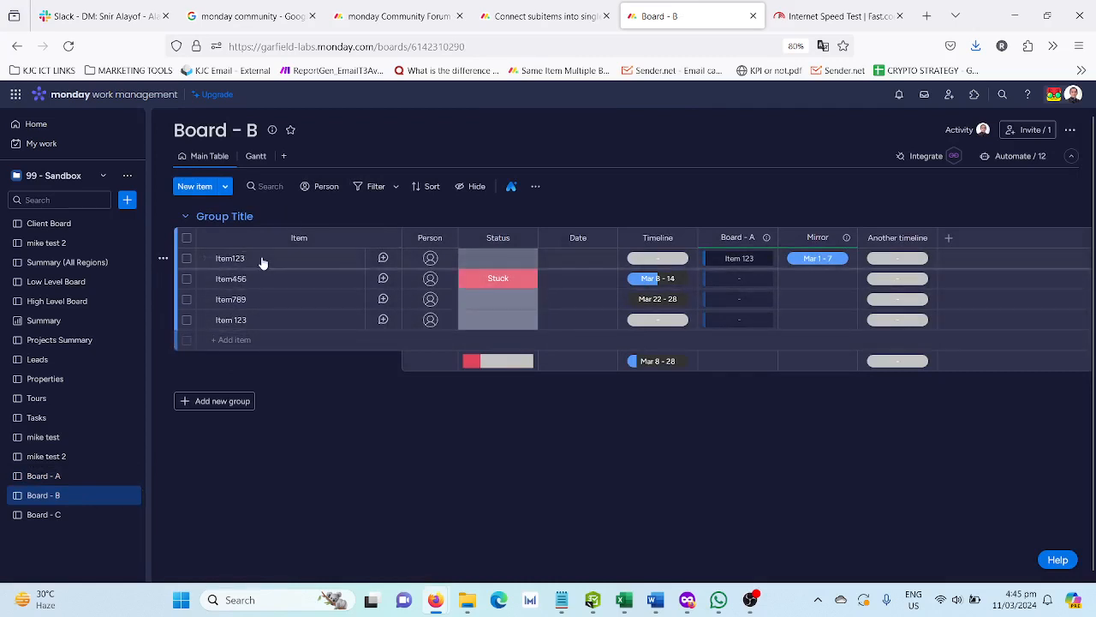
pyautogui.click(336, 261)
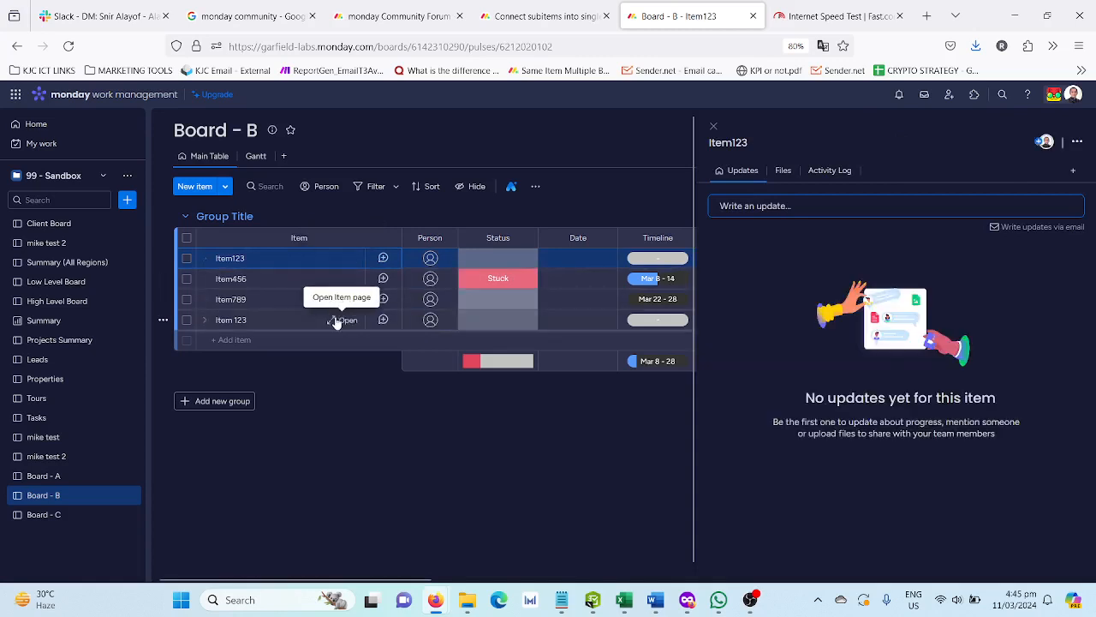
pyautogui.click(339, 320)
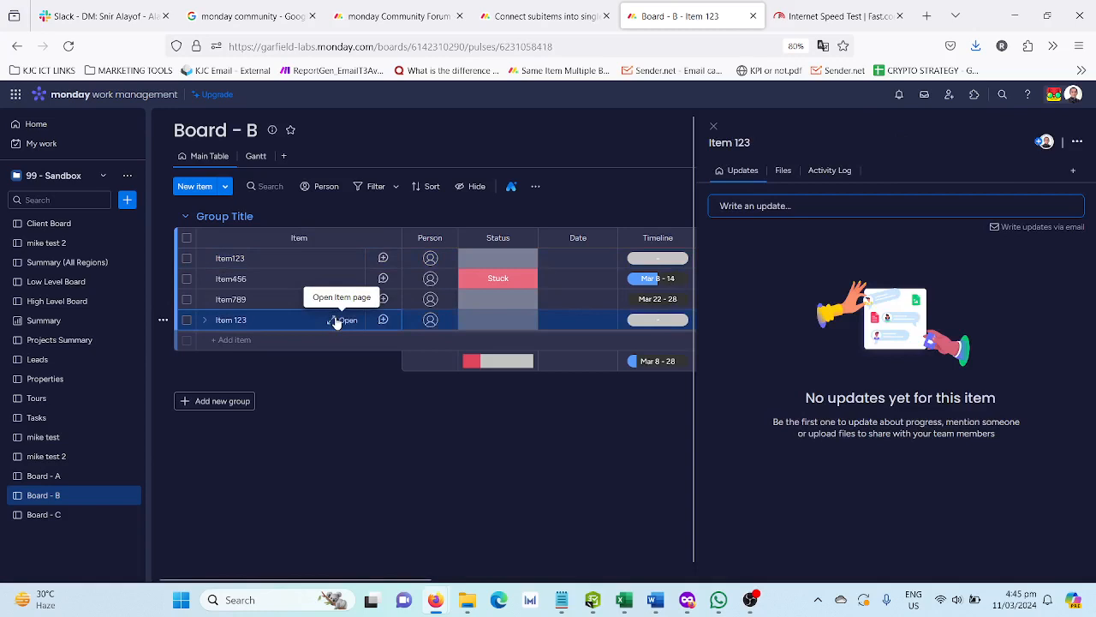
pyautogui.click(302, 328)
pyautogui.click(305, 329)
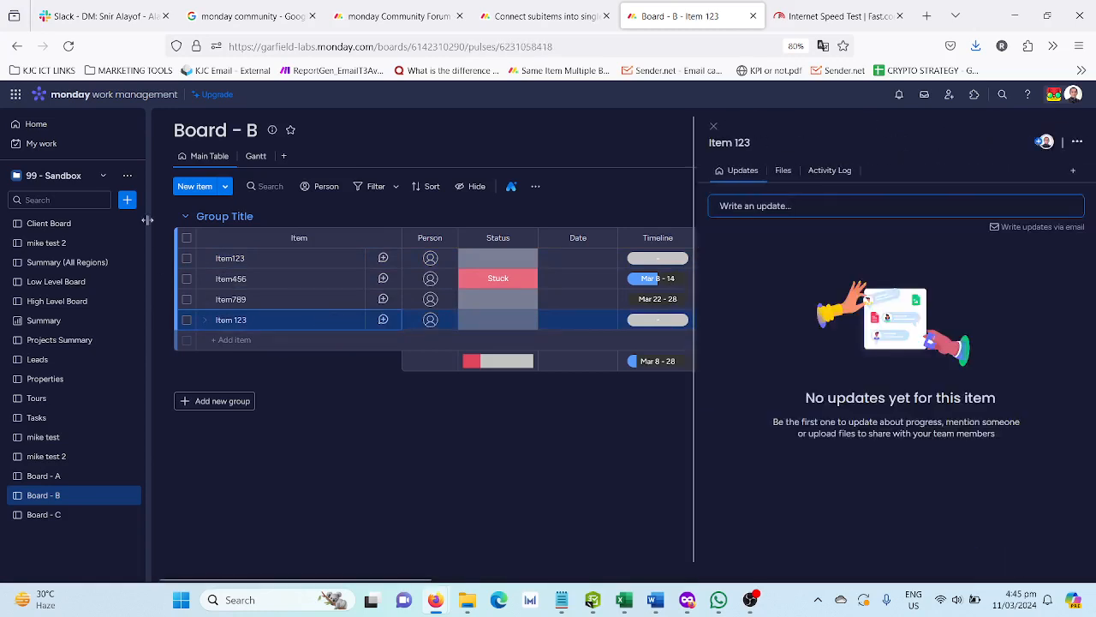
# - Set the status of Item 123 on Board - A to "Working on it"
pyautogui.click(82, 476)
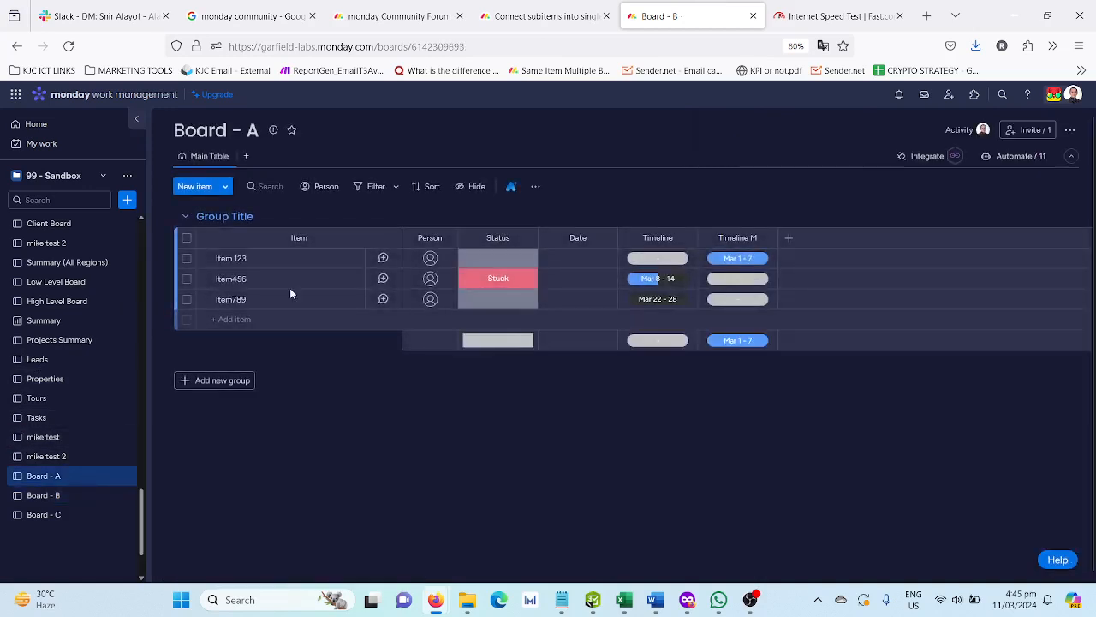
pyautogui.click(481, 261)
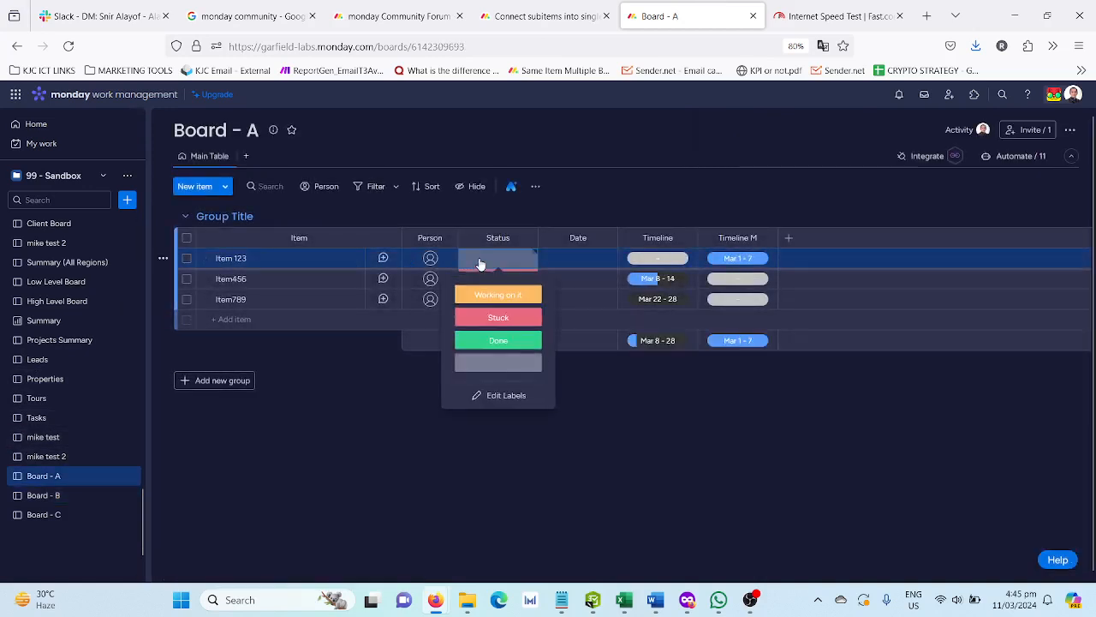
pyautogui.click(498, 292)
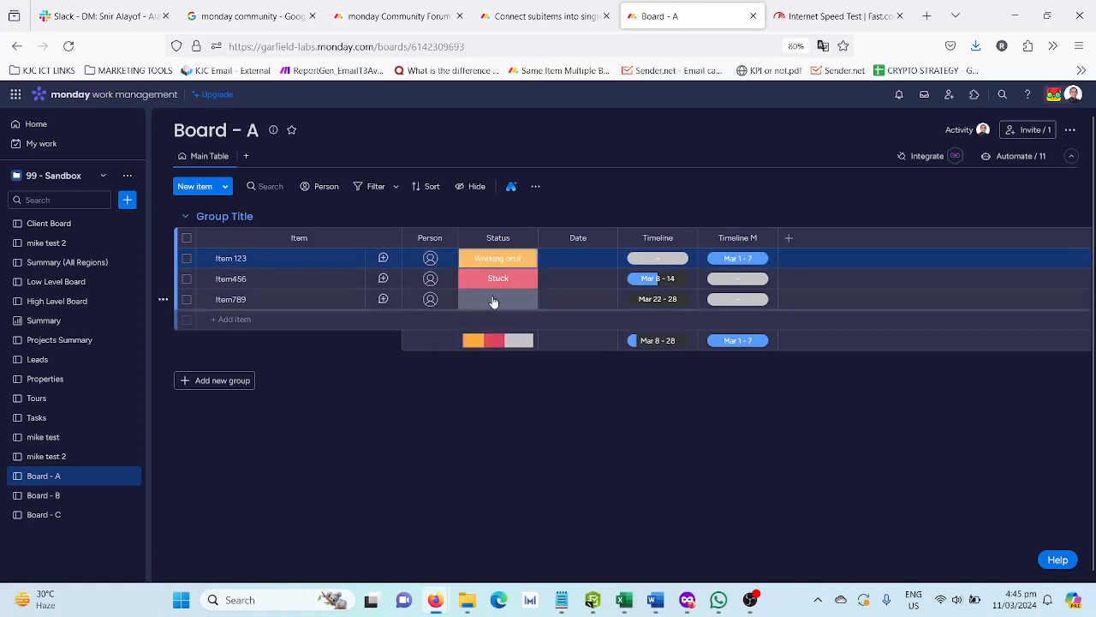
# - Check the status of Item 123 on Board - B and its synced locations and shared columns on Board - A
pyautogui.click(53, 495)
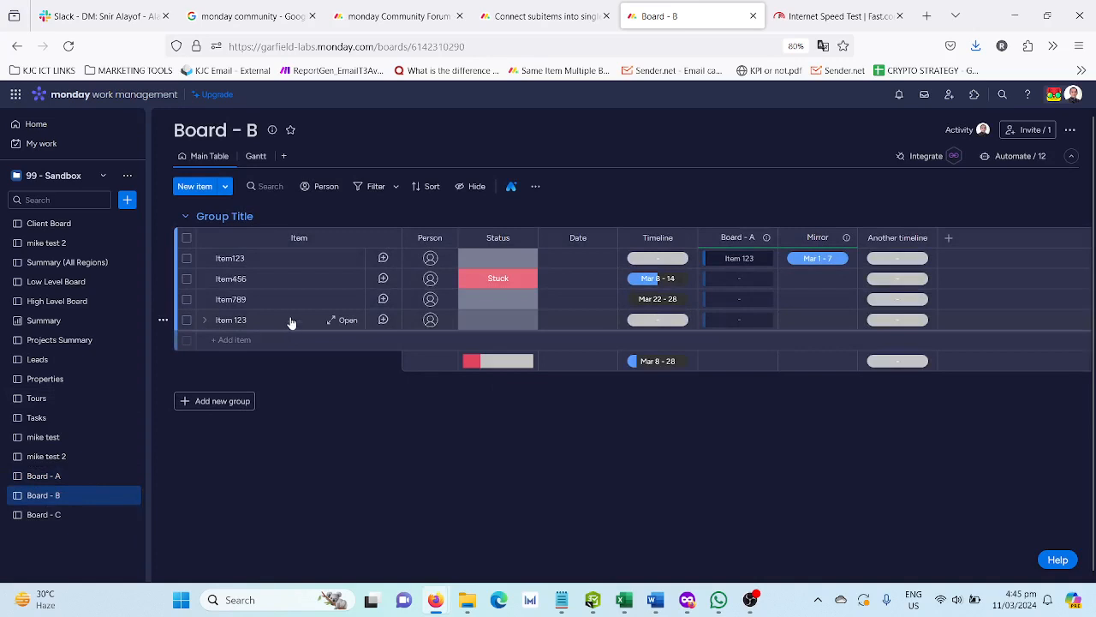
pyautogui.click(75, 478)
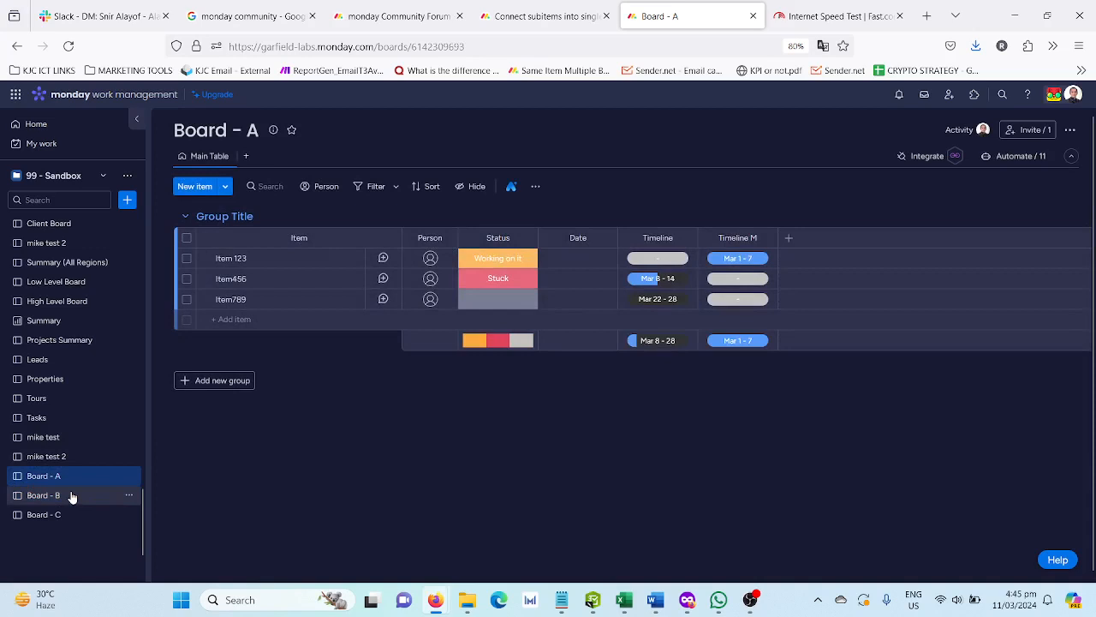
pyautogui.click(350, 259)
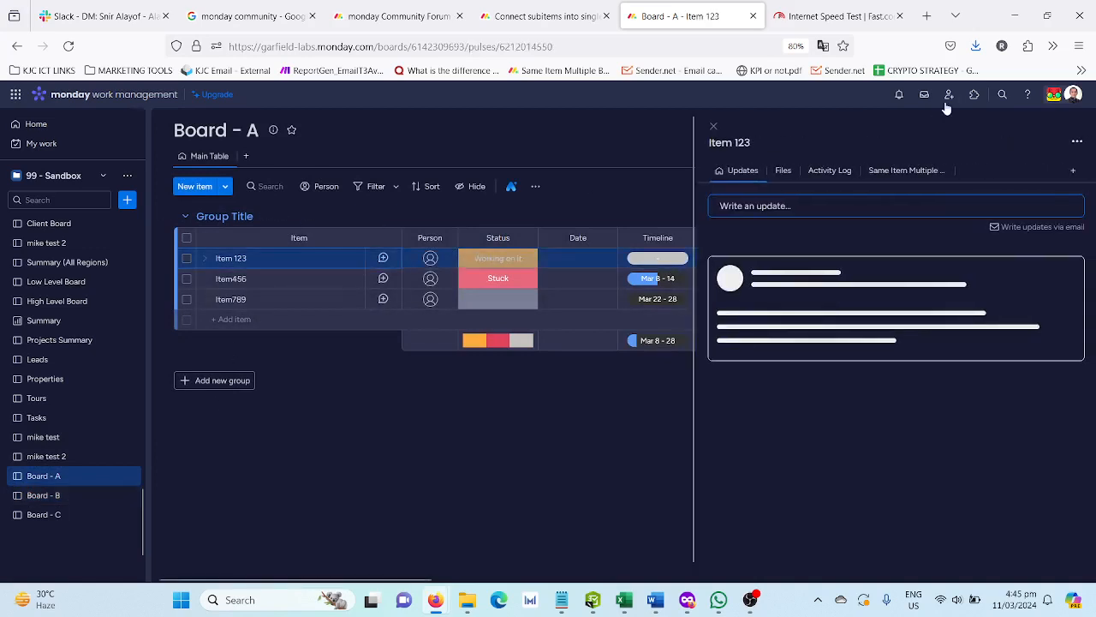
pyautogui.click(908, 171)
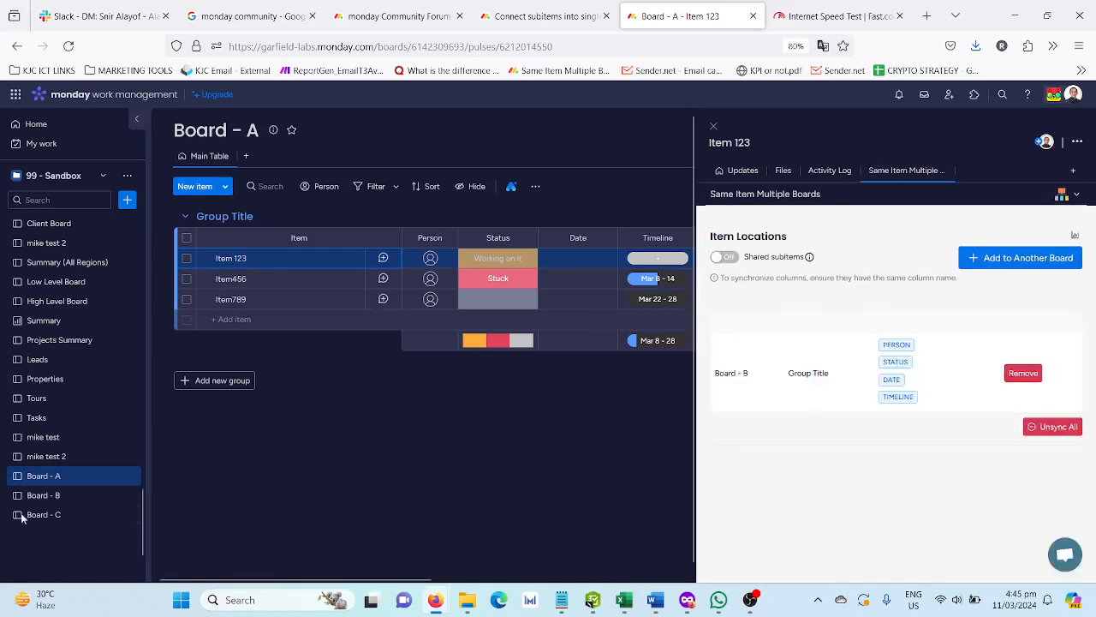
pyautogui.click(82, 496)
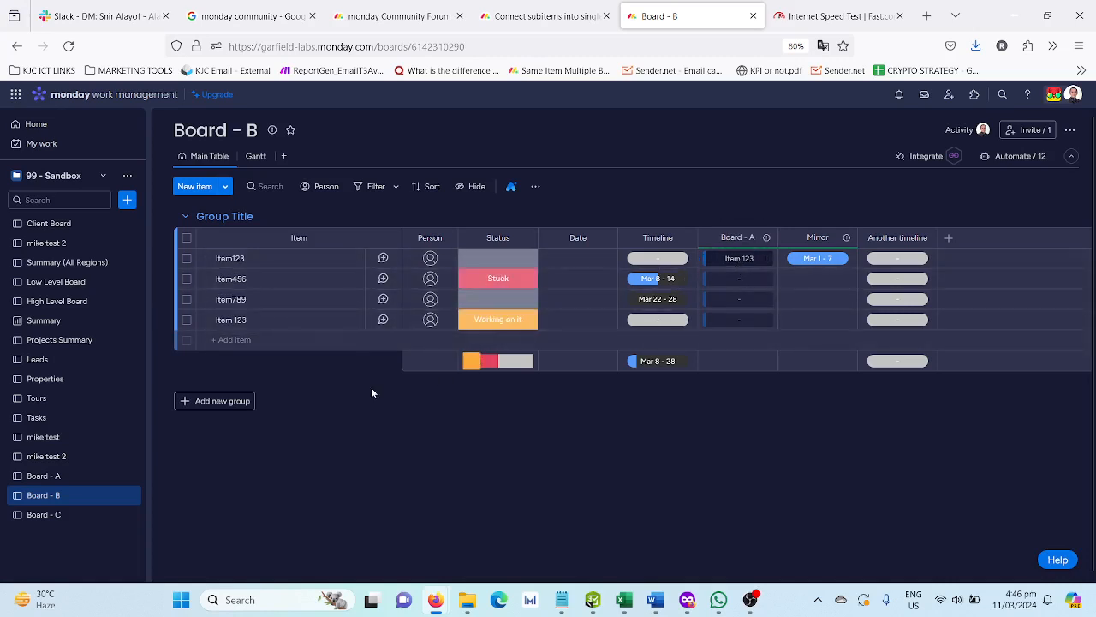
# - Add Item 123 from Board - A to Group Title on Board - C in the 99 - Sandbox workspace, searching for "board"
pyautogui.click(76, 477)
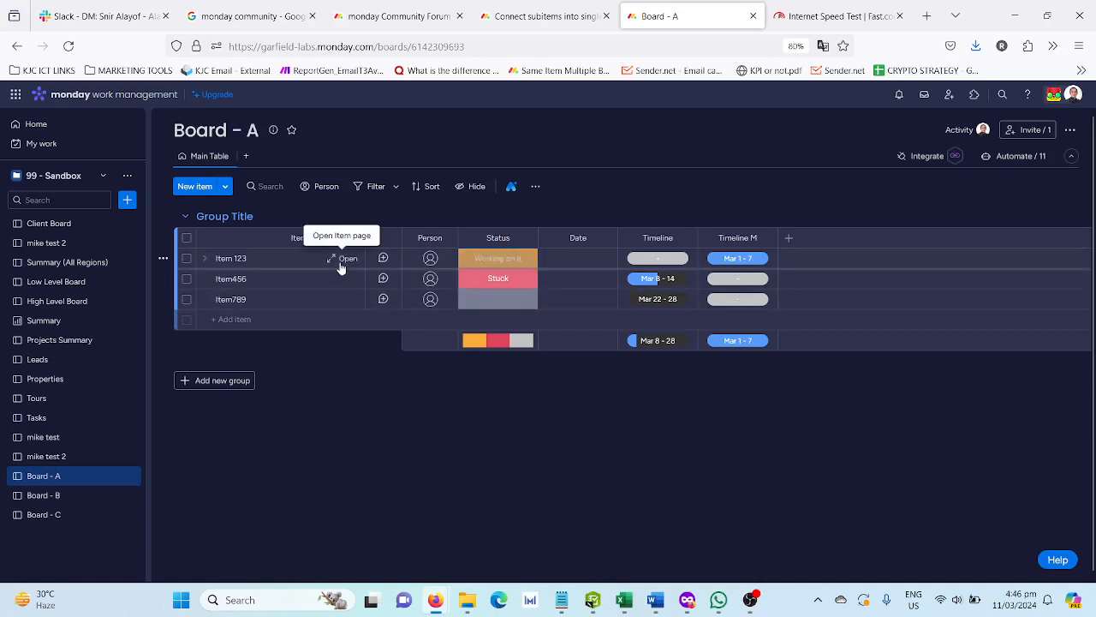
pyautogui.click(347, 258)
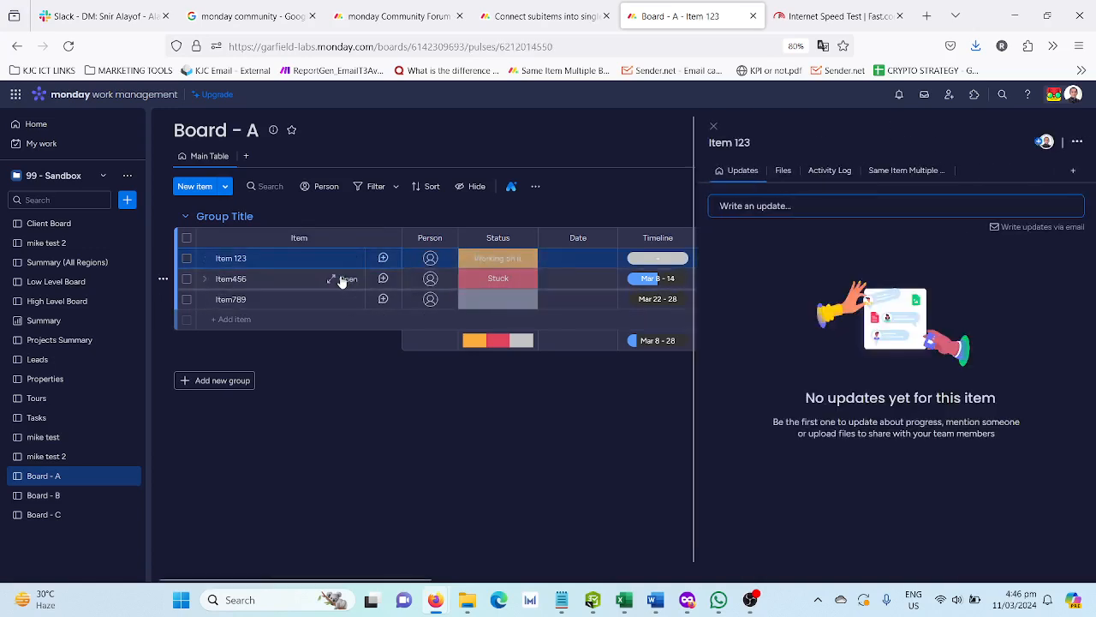
pyautogui.click(895, 174)
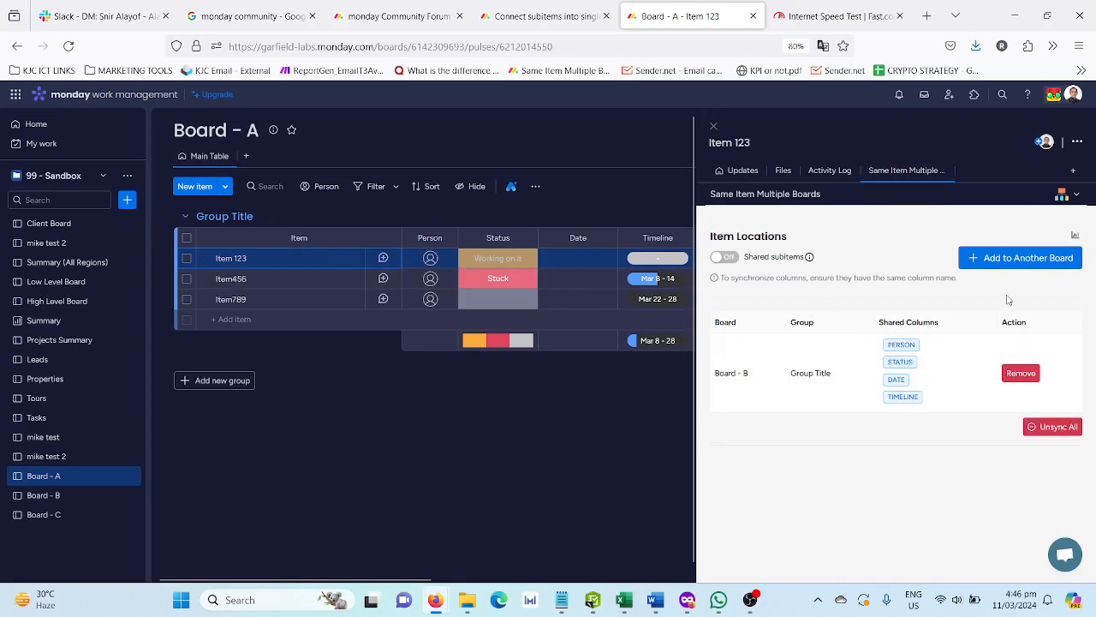
pyautogui.click(994, 257)
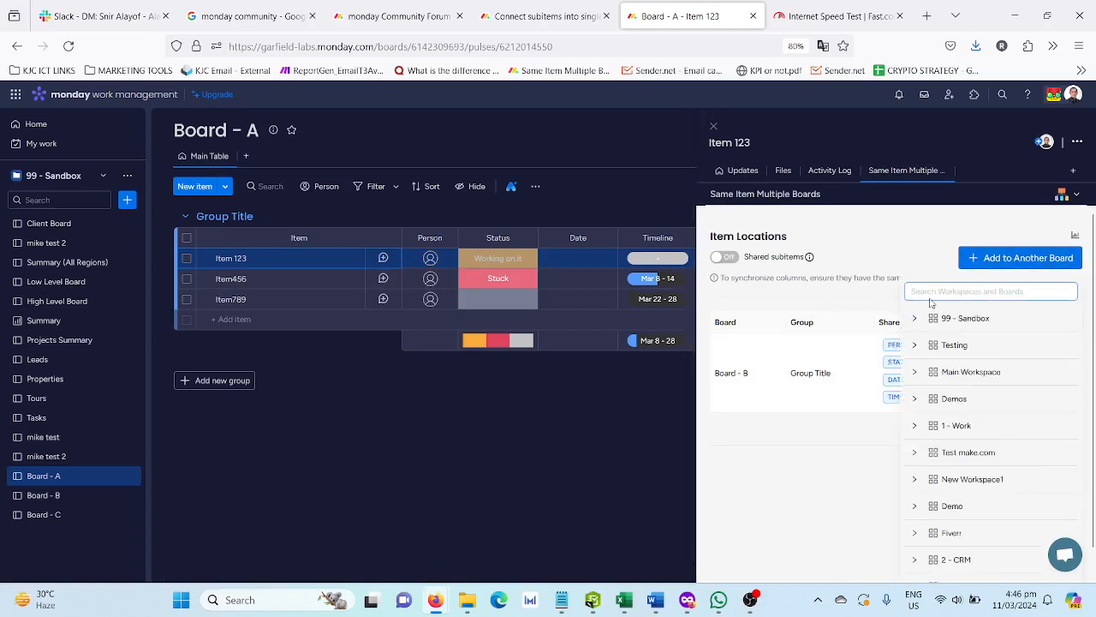
pyautogui.write('board')
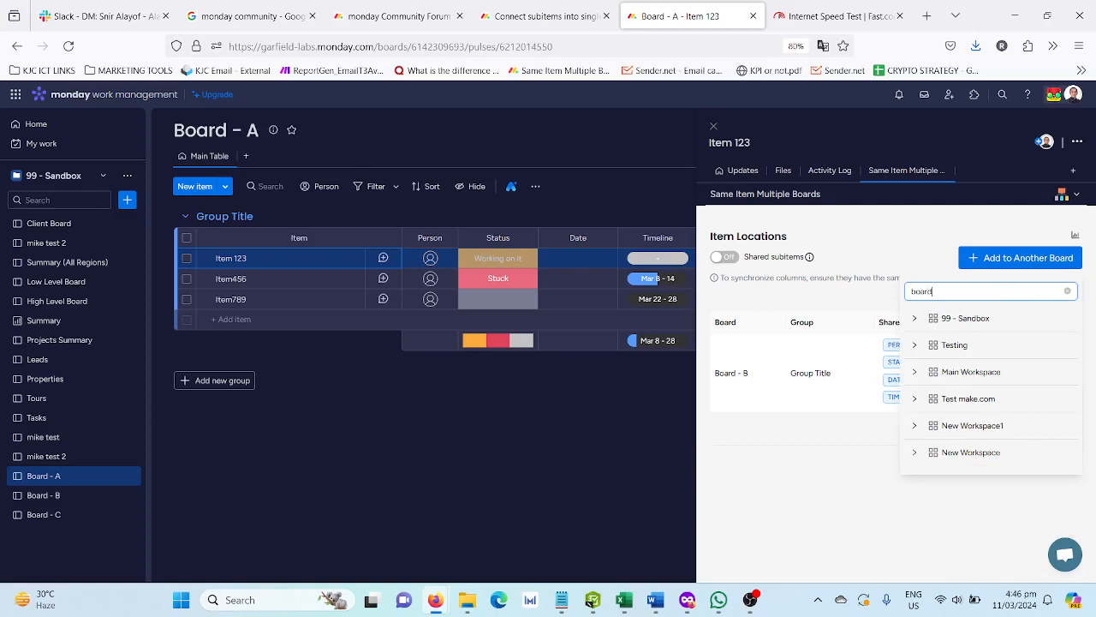
pyautogui.click(915, 319)
pyautogui.click(925, 351)
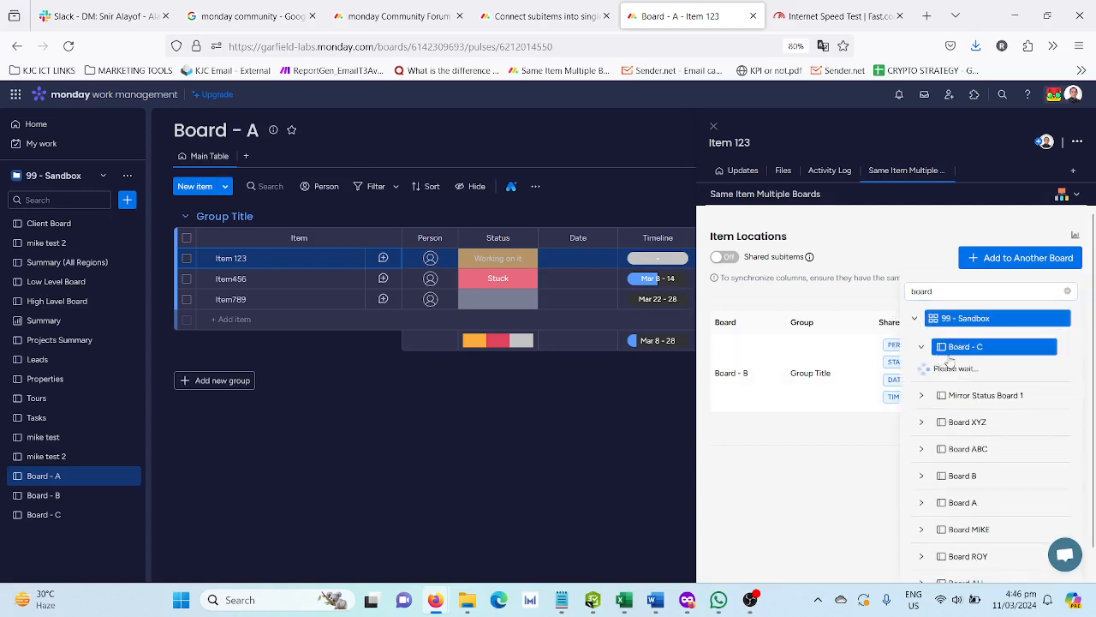
pyautogui.click(965, 375)
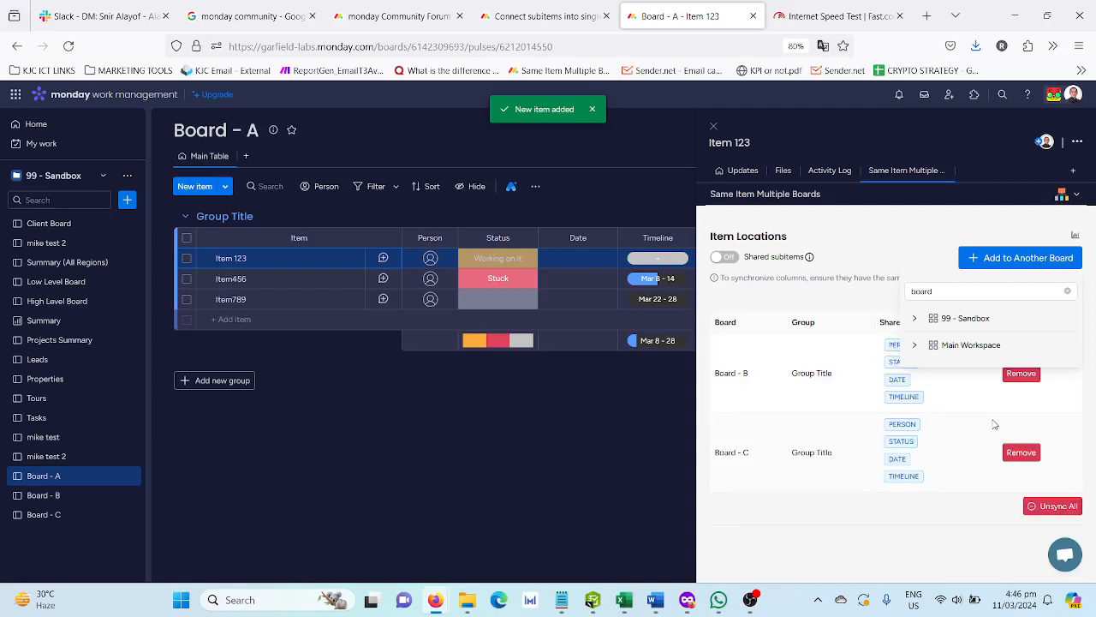
pyautogui.click(765, 548)
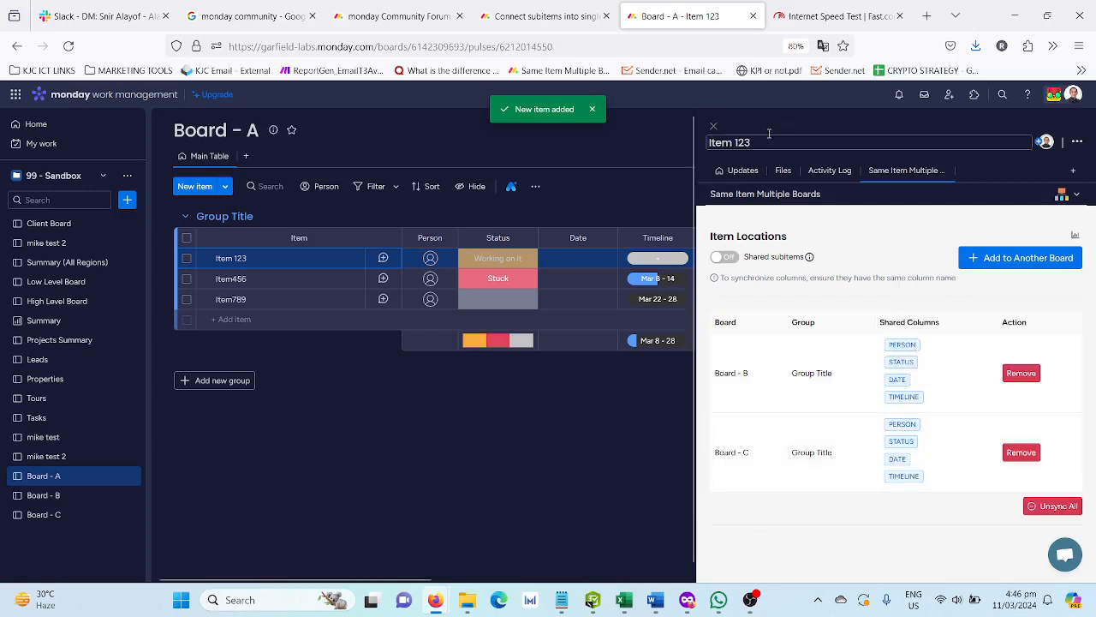
pyautogui.click(714, 126)
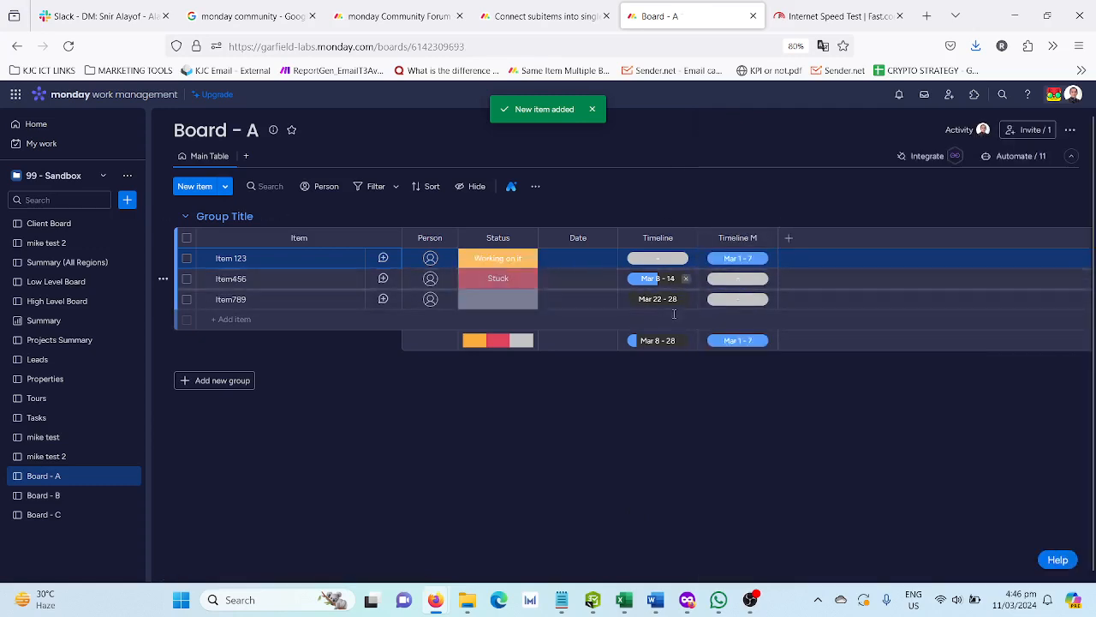
# - Check the status of Item 123 on Board - C, and reread the monday community question about connecting subitems
pyautogui.click(71, 522)
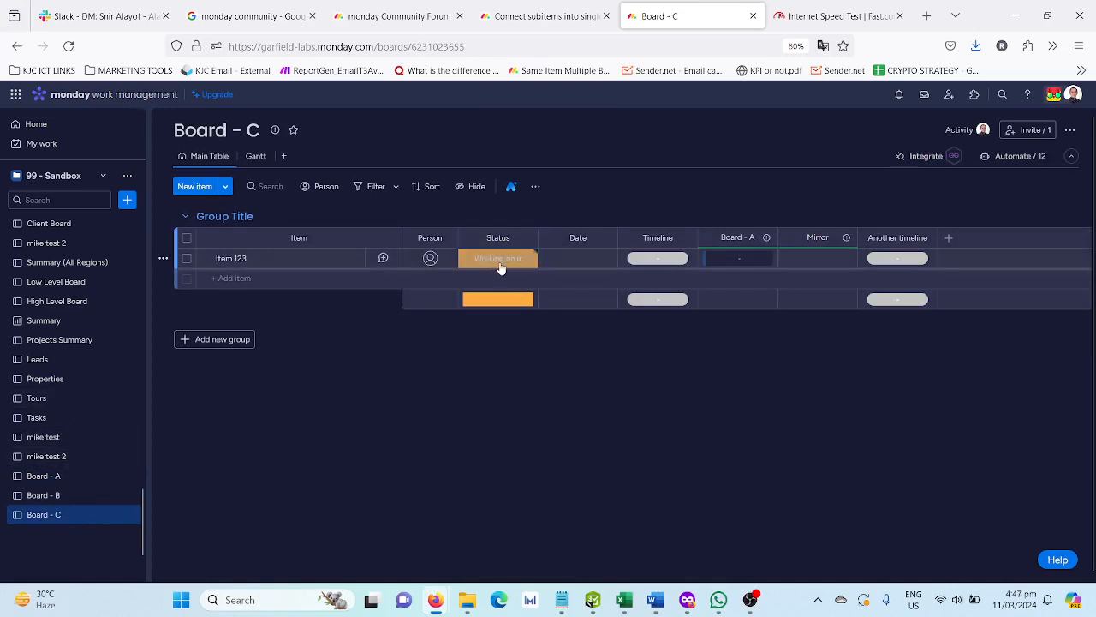
pyautogui.click(57, 476)
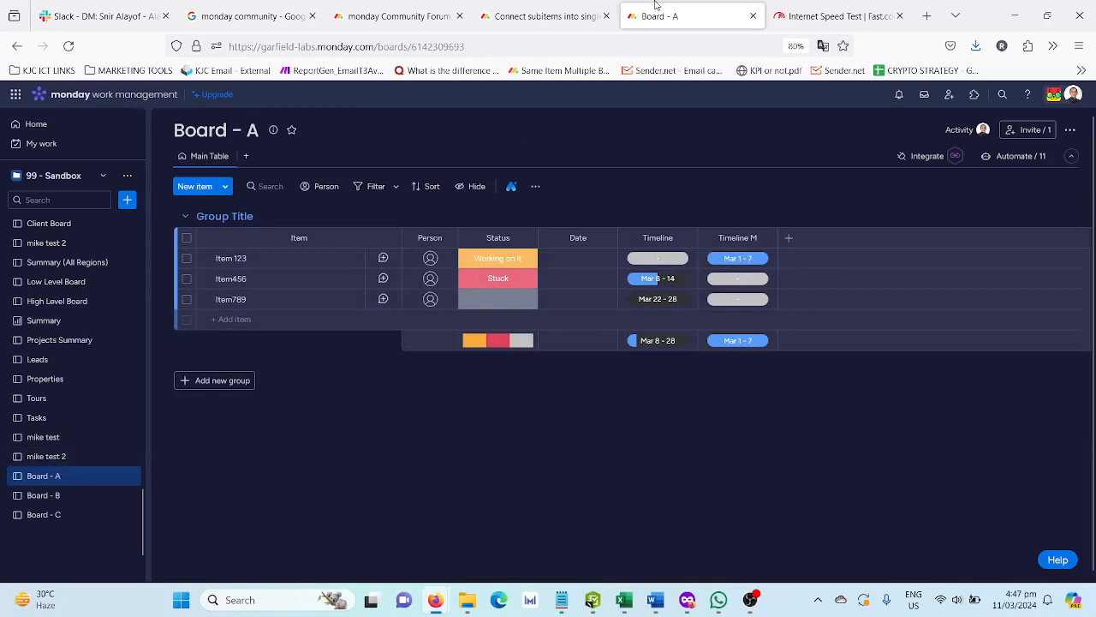
pyautogui.click(554, 19)
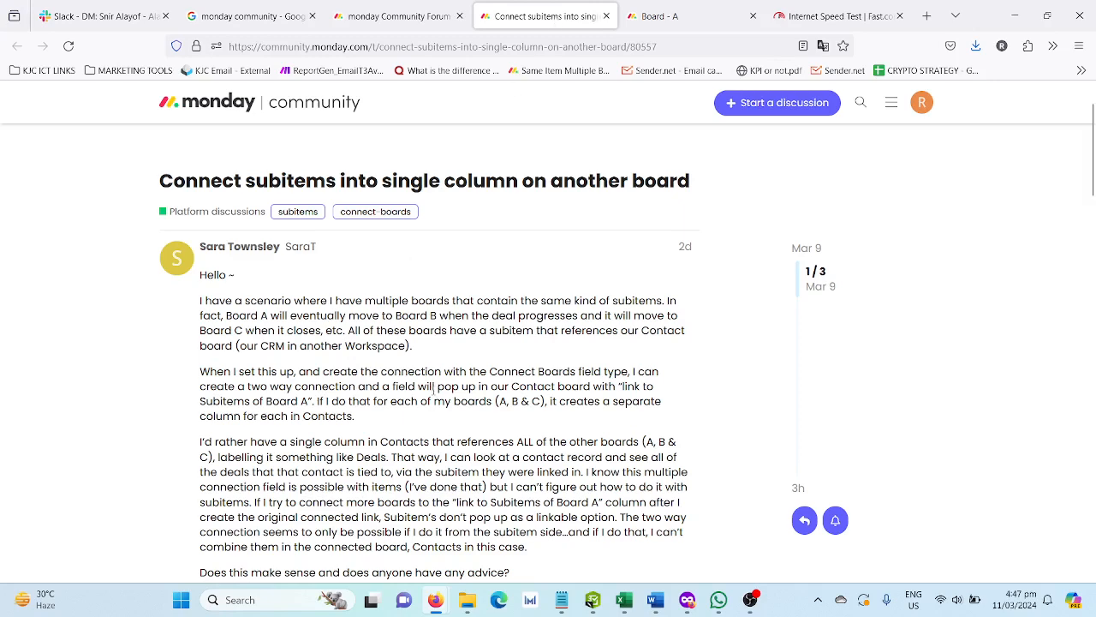
pyautogui.scroll(-1, 418, 352)
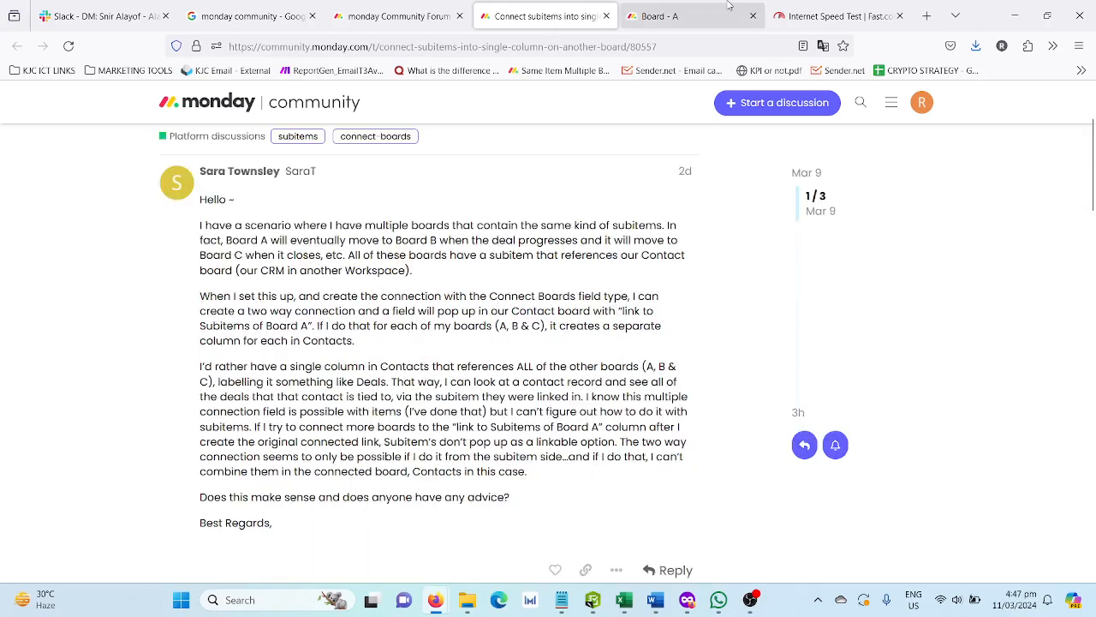
# - Go back to Board - A and expand the subitems of Item 123
pyautogui.click(698, 10)
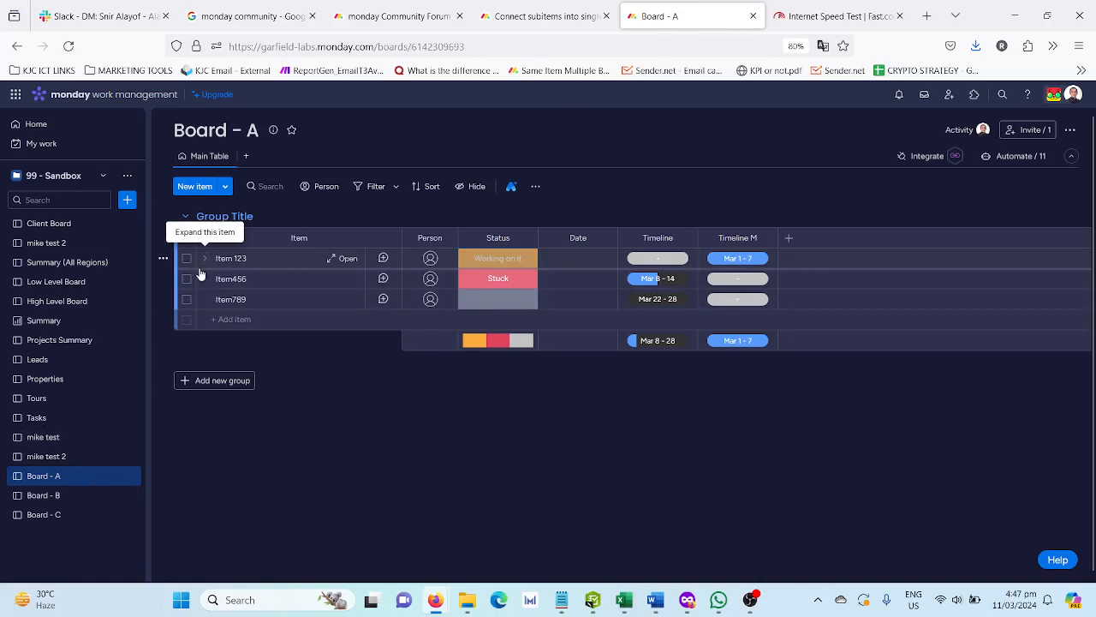
pyautogui.click(203, 259)
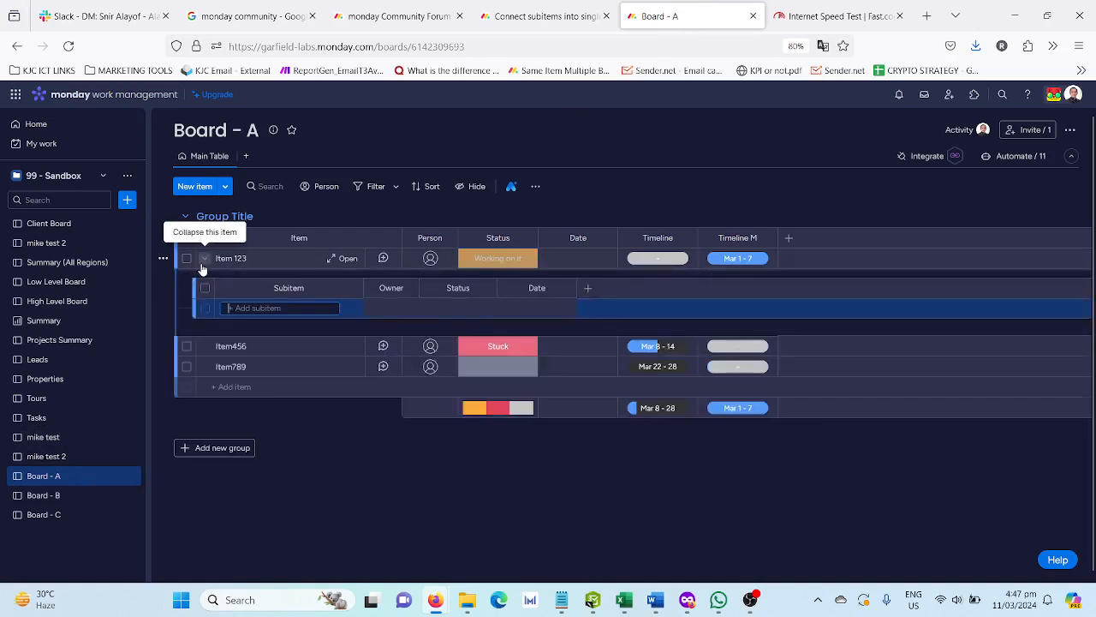